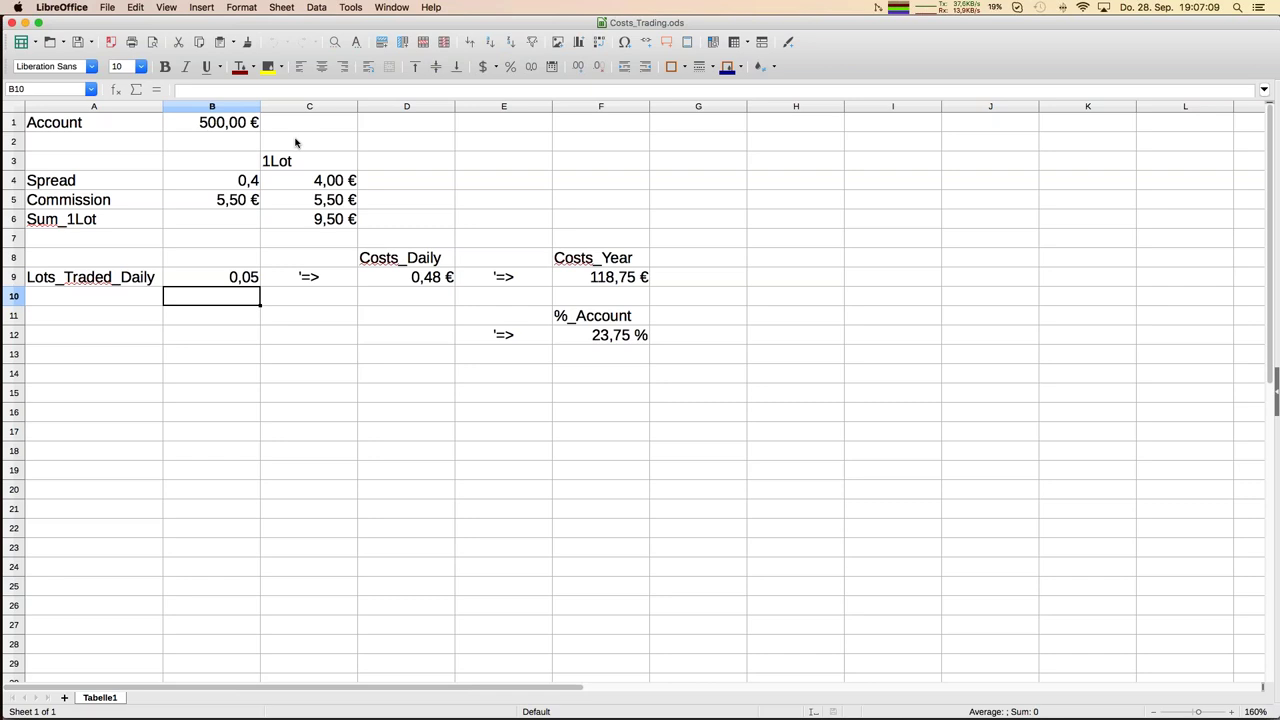
{"action": "left_click", "coordinate": [233, 129]}
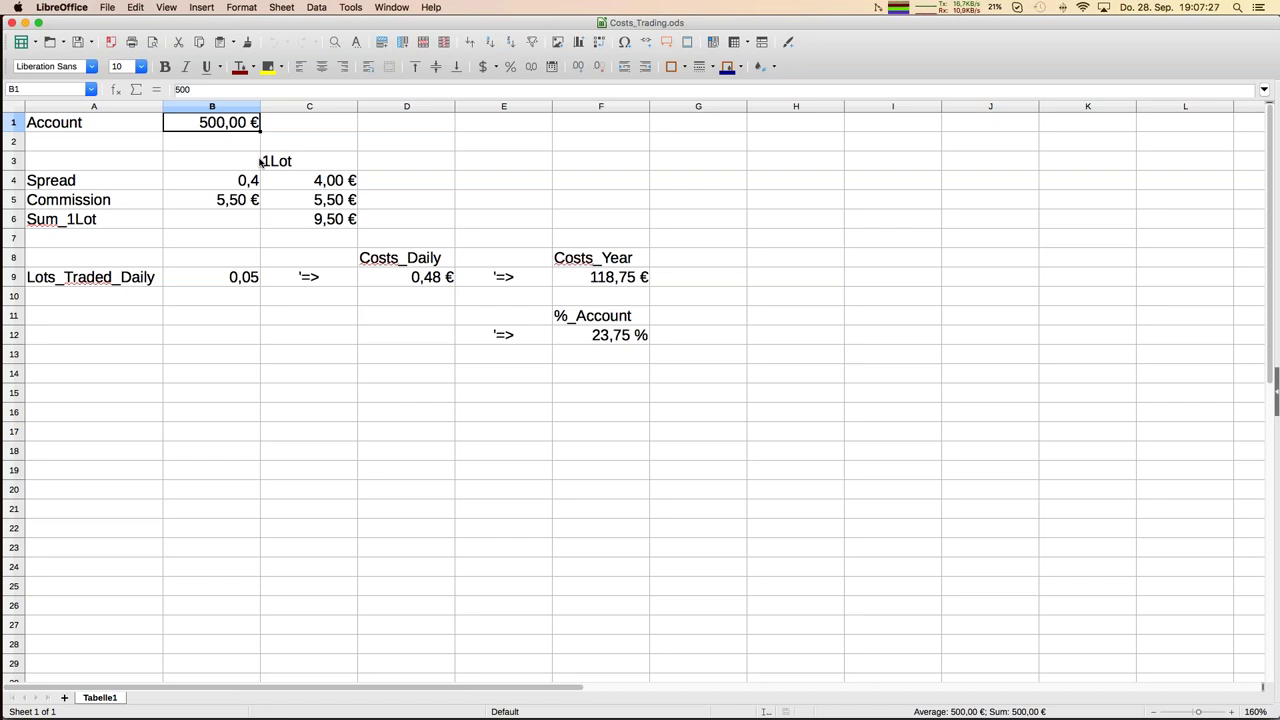
{"action": "key", "text": "Down"}
{"action": "key", "text": "Down"}
{"action": "key", "text": "Down"}
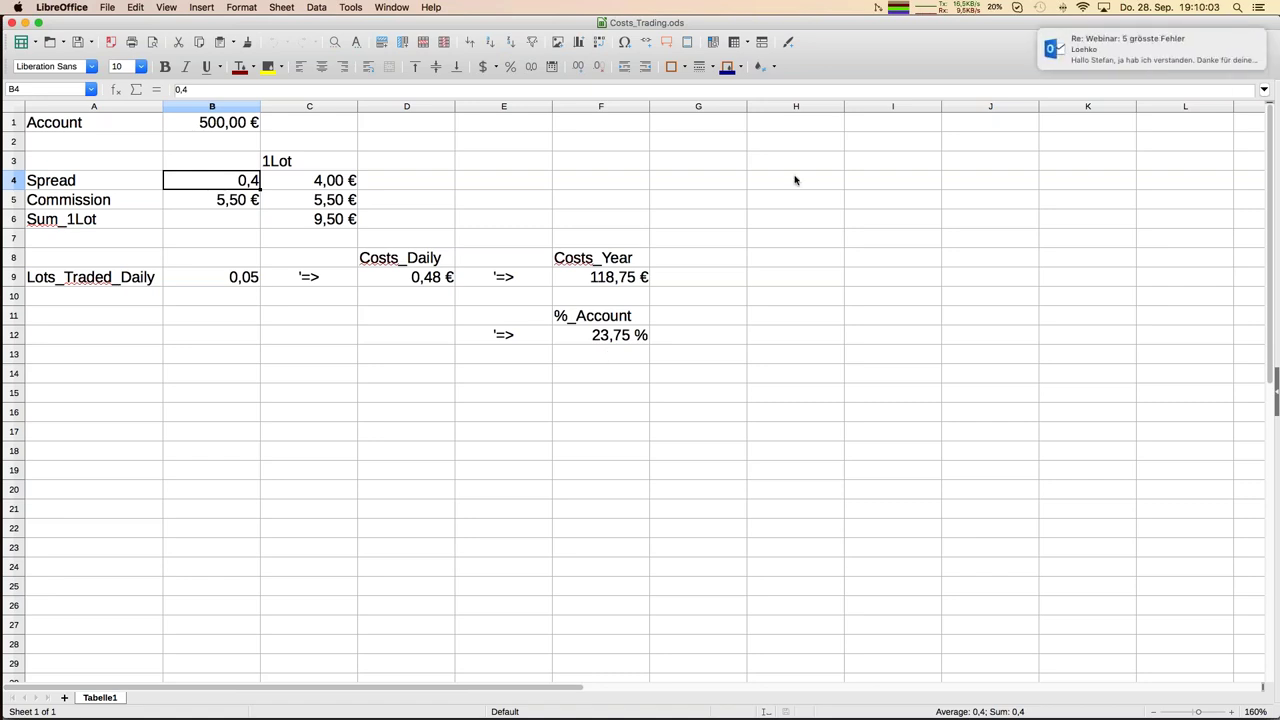
{"action": "left_click", "coordinate": [1211, 40]}
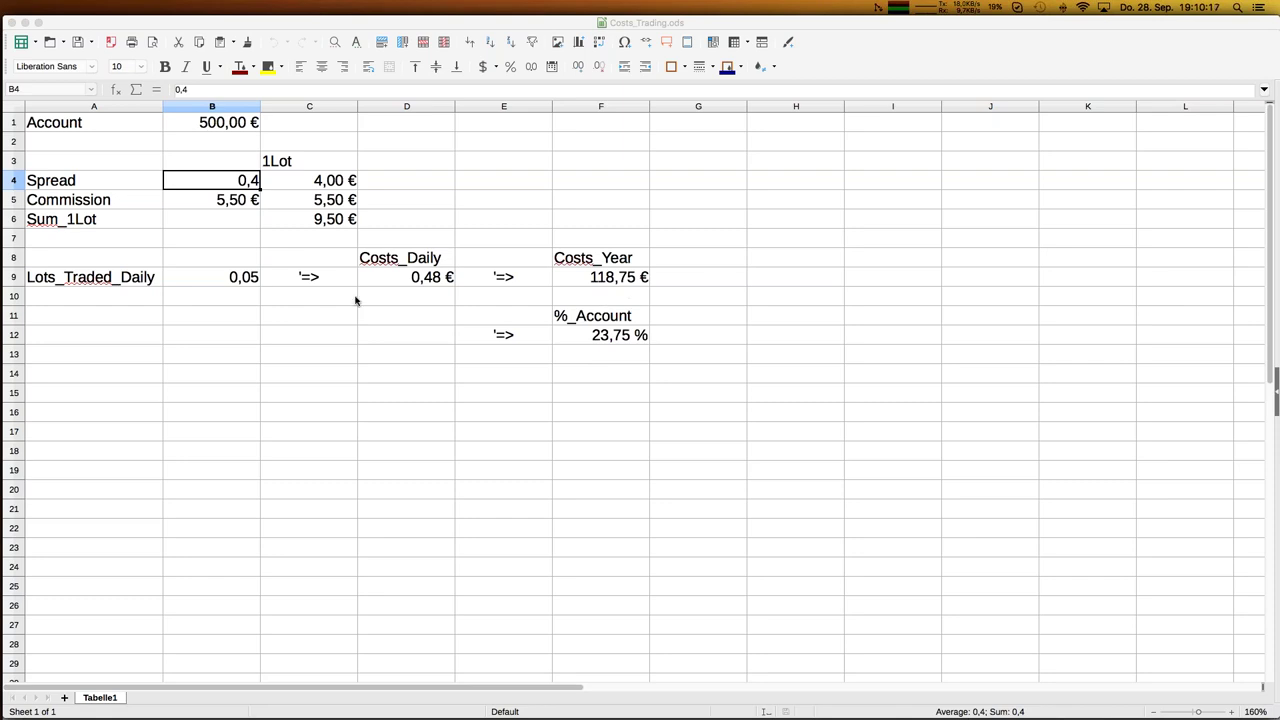
Step: Set the Lots_Traded_Daily value in B9 to 0,2
{"action": "left_click", "coordinate": [218, 282]}
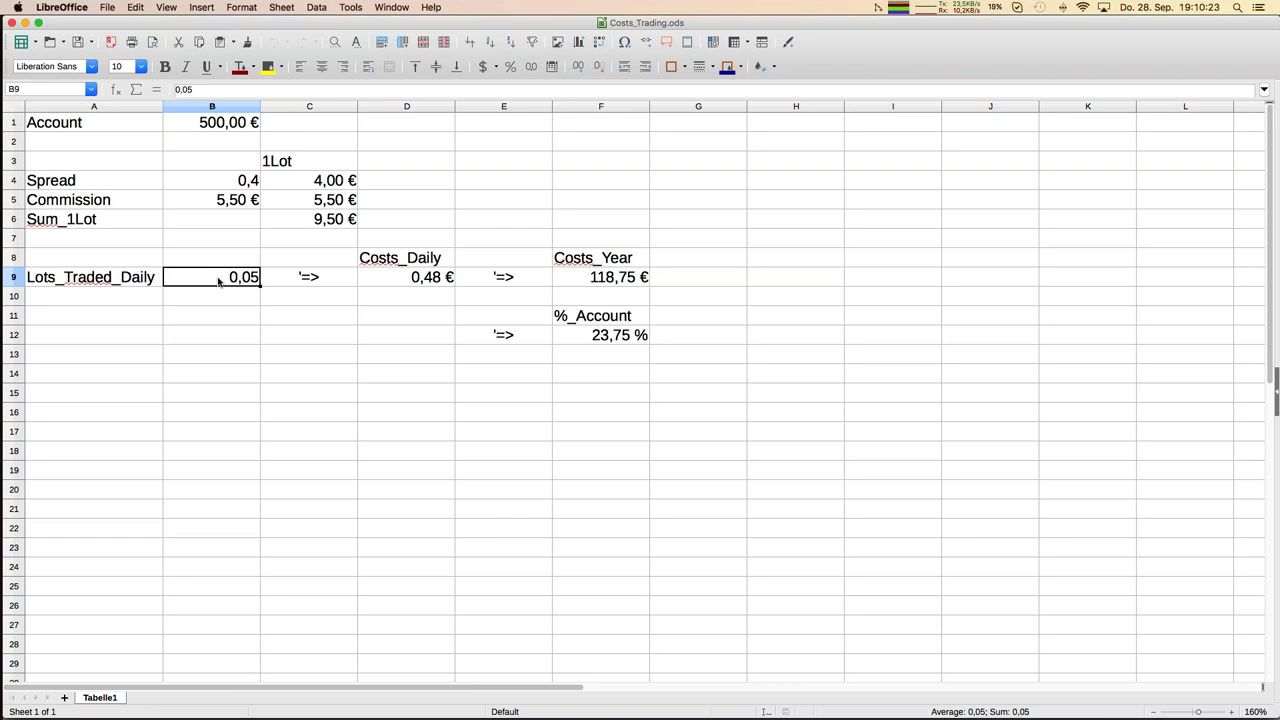
{"action": "type", "text": "0,2"}
{"action": "key", "text": "Return"}
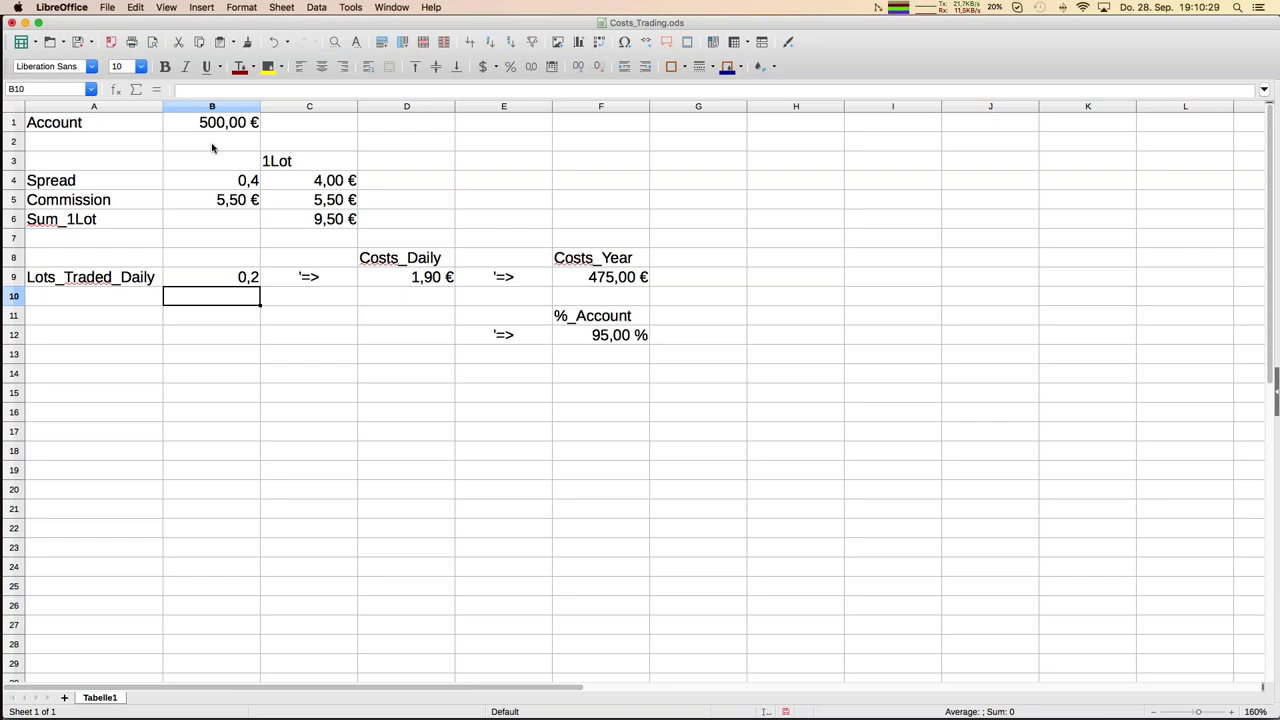
{"action": "key", "text": "Right"}
{"action": "key", "text": "Right"}
{"action": "key", "text": "Right"}
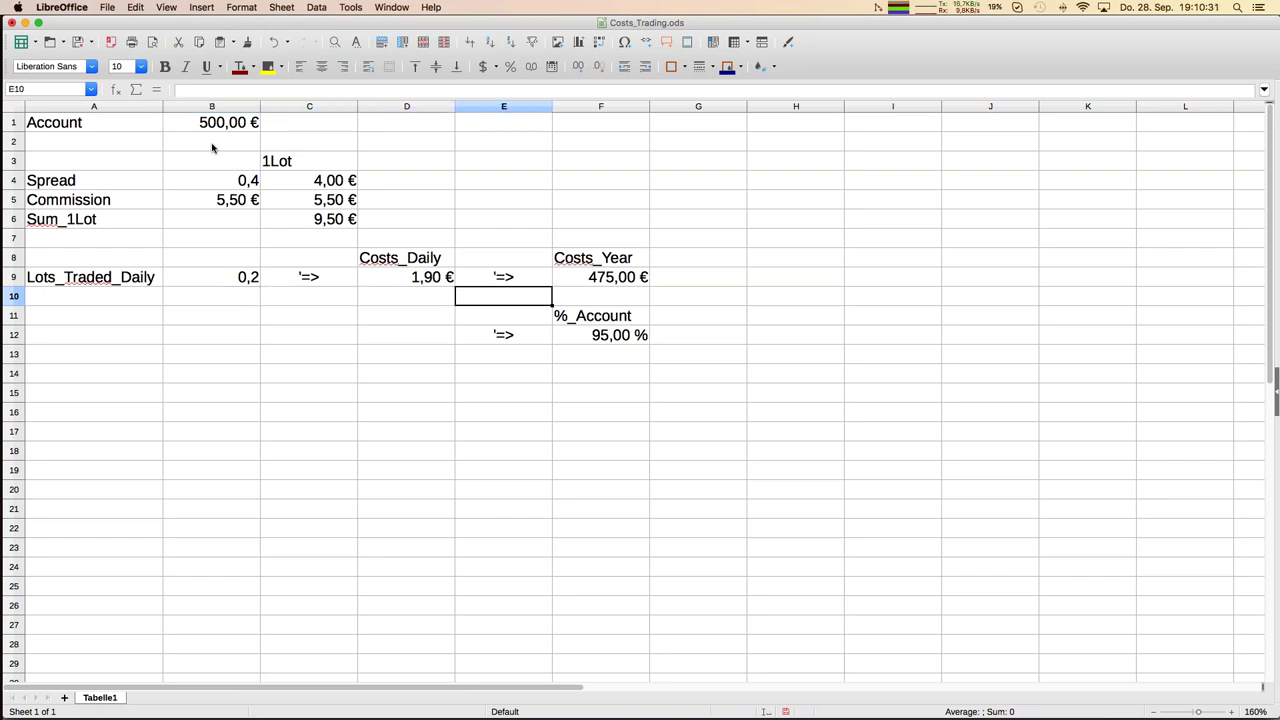
{"action": "key", "text": "Right"}
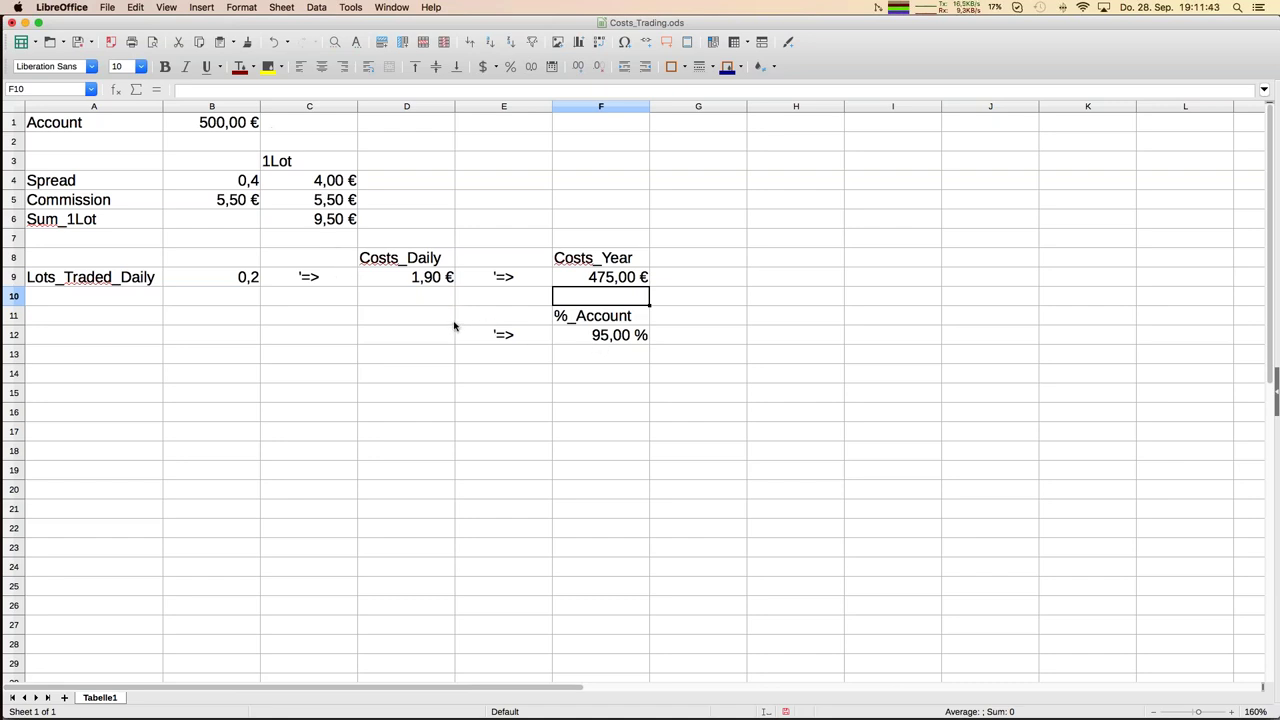
Step: Switch to the open presentation JFD_Brokers_Webinar_FiveBiggestMistakes_EN_20170928.odp
{"action": "left_click", "coordinate": [392, 8]}
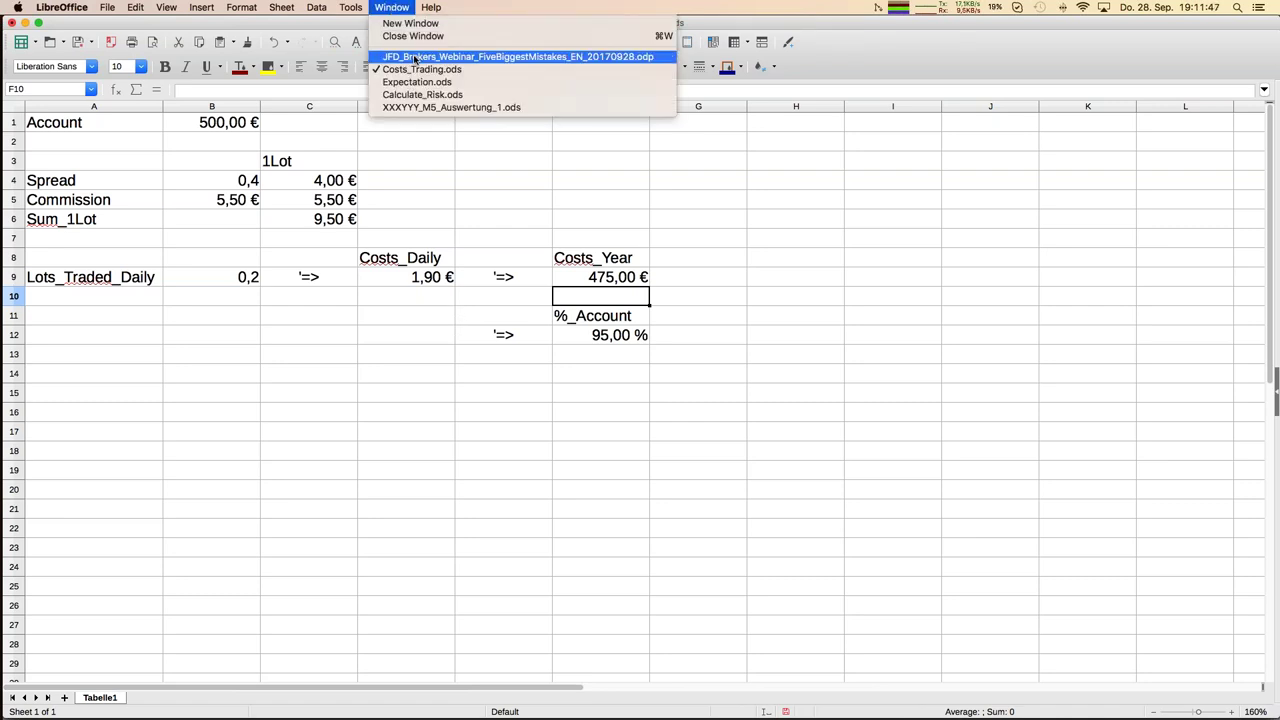
{"action": "left_click", "coordinate": [395, 54]}
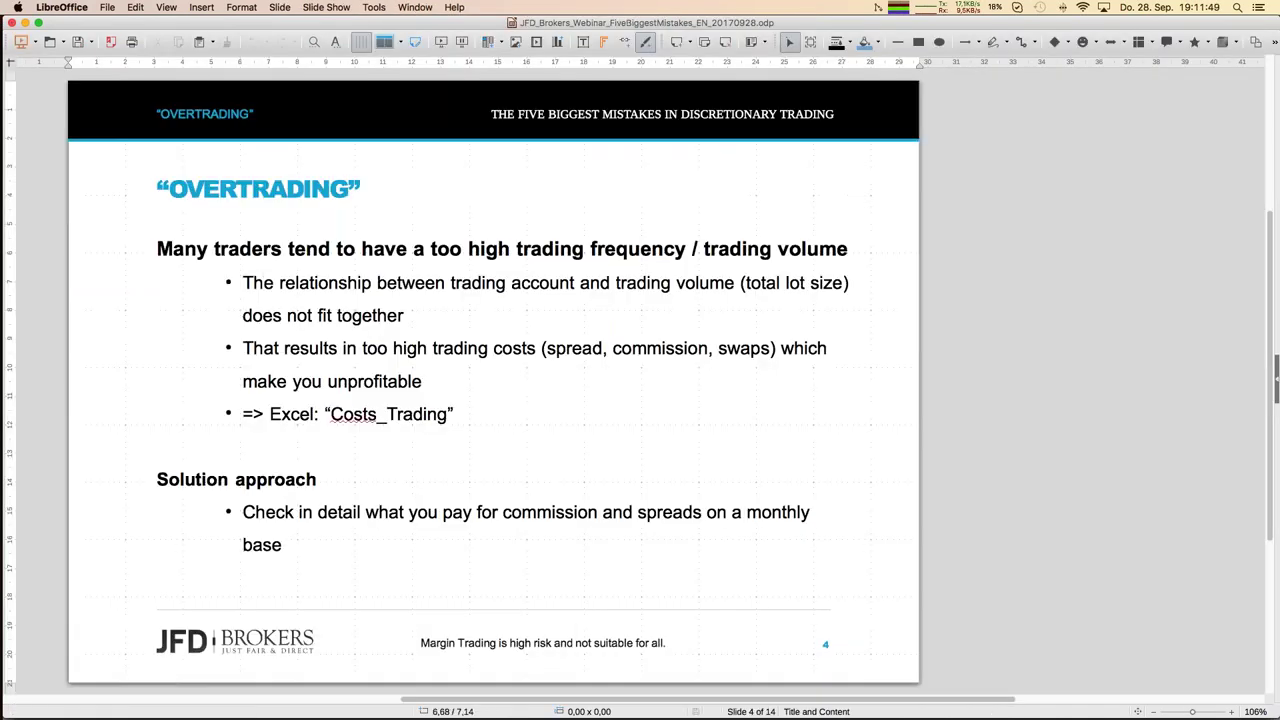
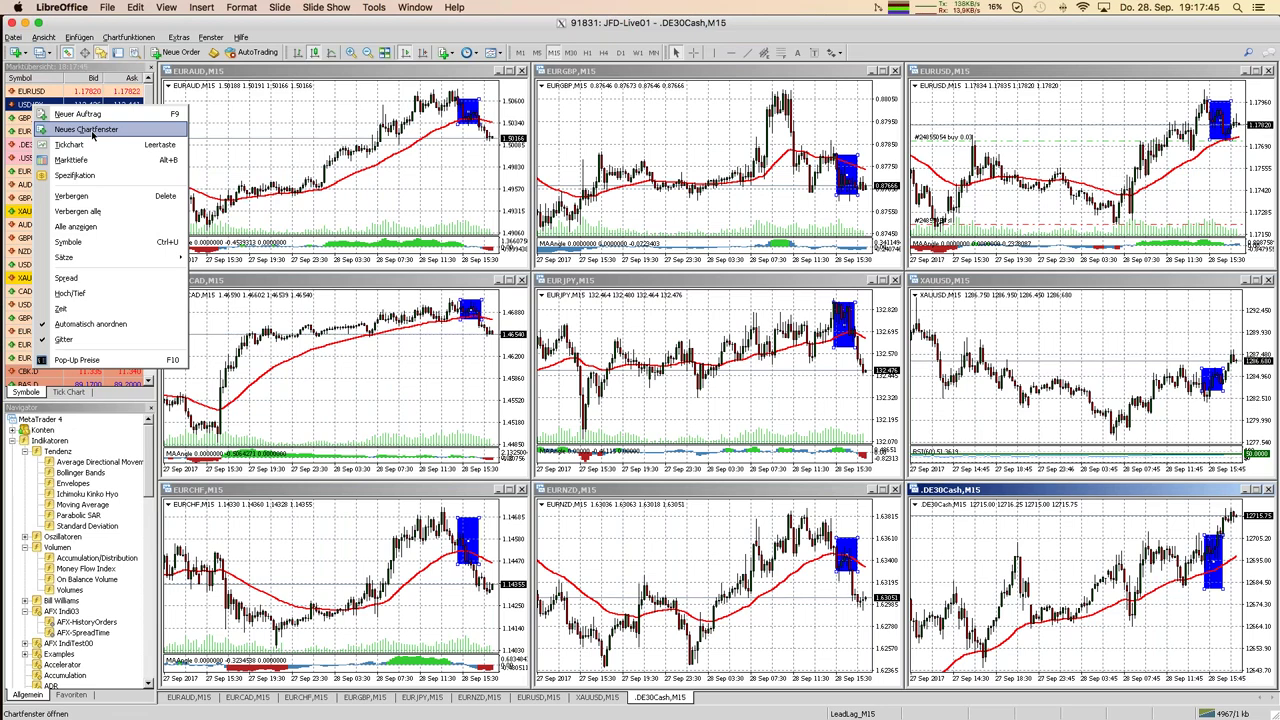
Step: Open a new USDJPY chart window in MetaTrader 4, move it beside the symbol list and widen it
{"action": "left_click", "coordinate": [88, 130]}
{"action": "left_click_drag", "start_coordinate": [916, 74], "coordinate": [367, 77]}
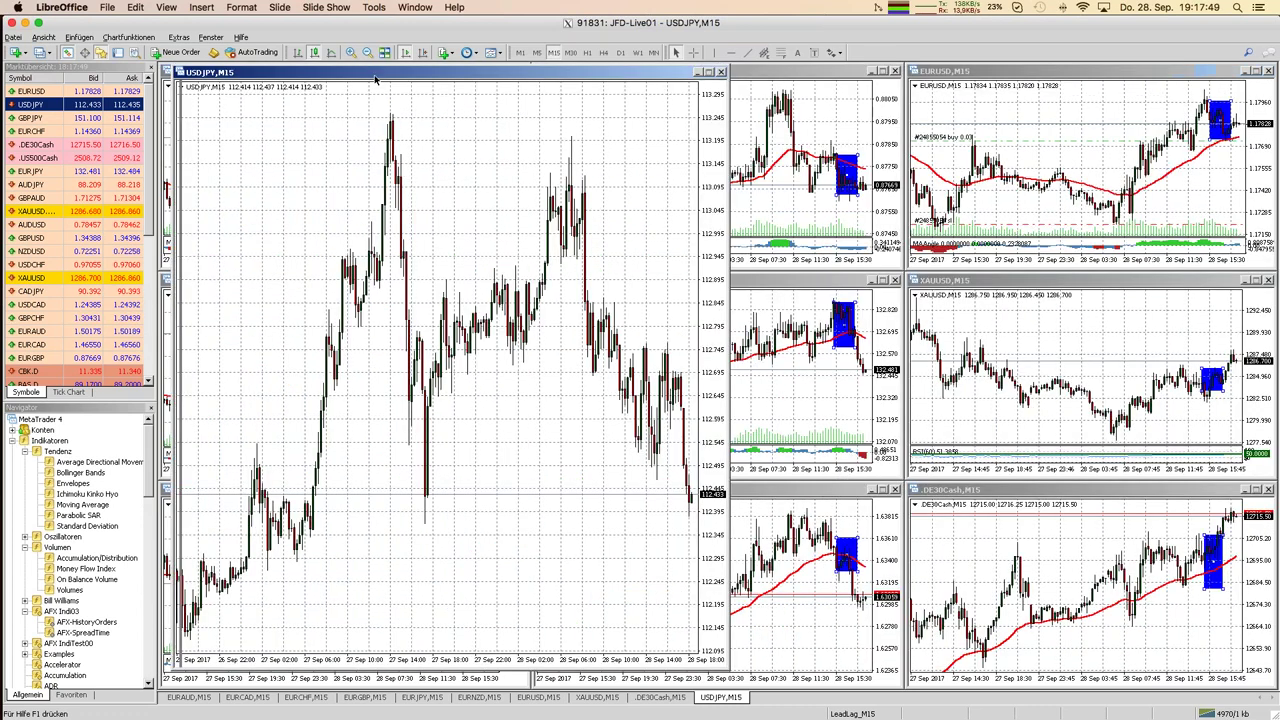
{"action": "left_click_drag", "start_coordinate": [729, 380], "coordinate": [932, 380]}
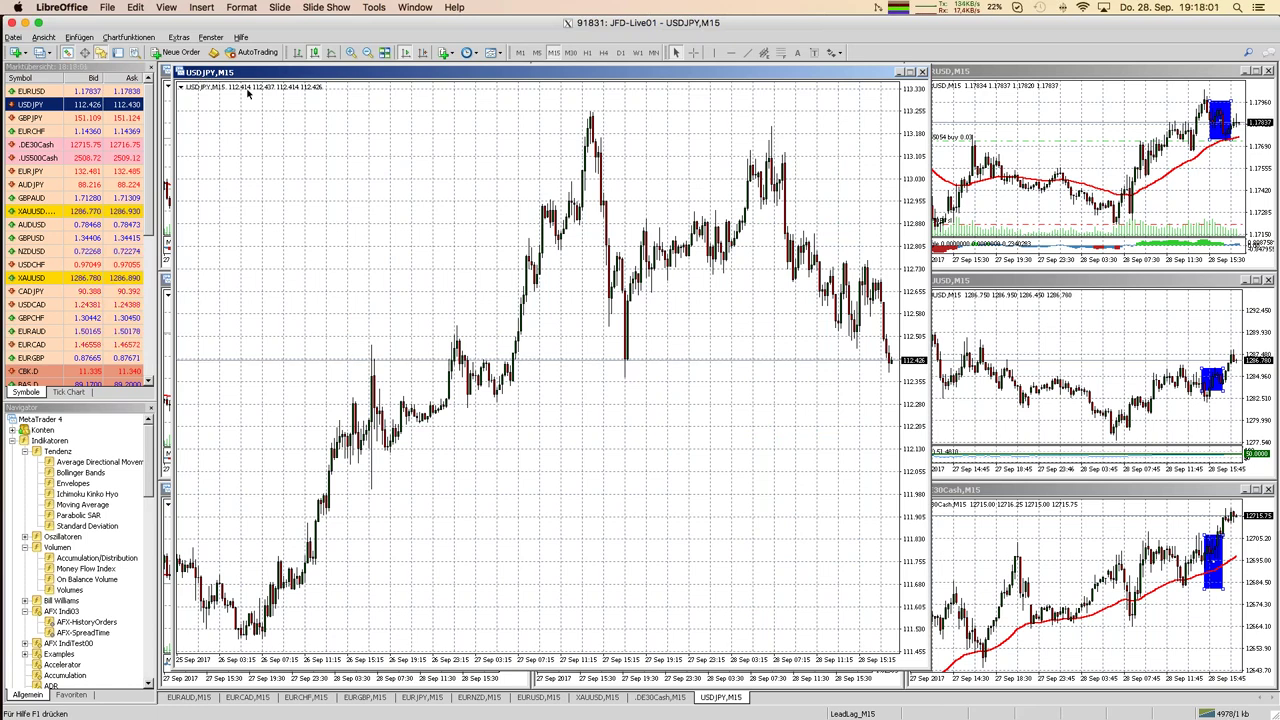
Step: View the USDJPY chart in the D1, H1 and M30 timeframes and return it to M15
{"action": "left_click", "coordinate": [620, 54]}
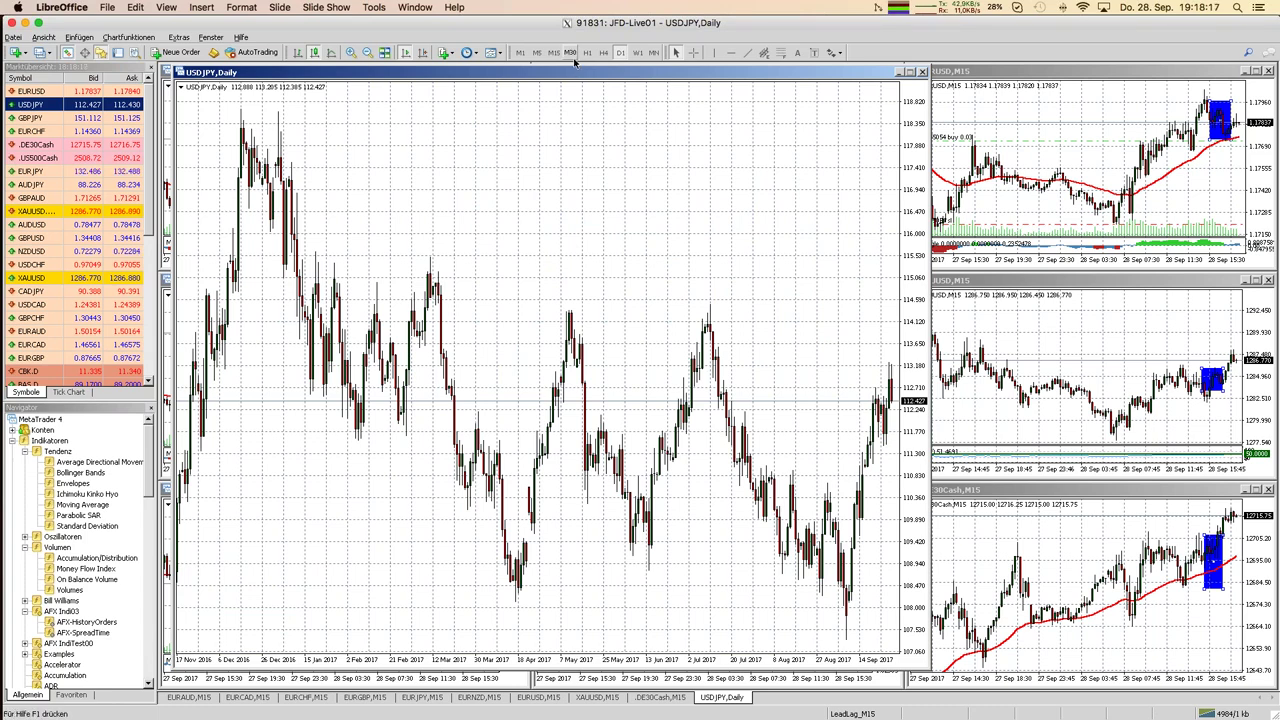
{"action": "left_click", "coordinate": [587, 53]}
{"action": "left_click", "coordinate": [569, 53]}
{"action": "left_click", "coordinate": [553, 54]}
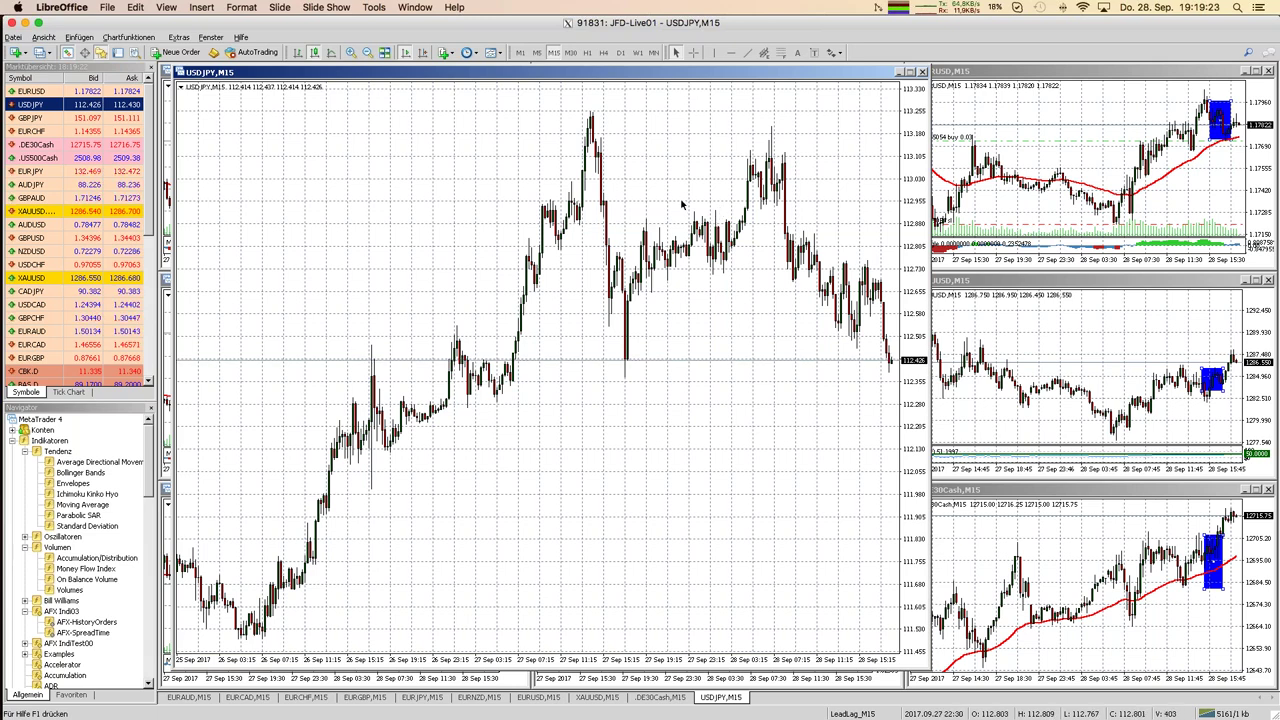
Step: Draw two horizontal lines on the USDJPY M15 chart, one at about 112.421 and one at about 111.978
{"action": "left_click", "coordinate": [731, 52]}
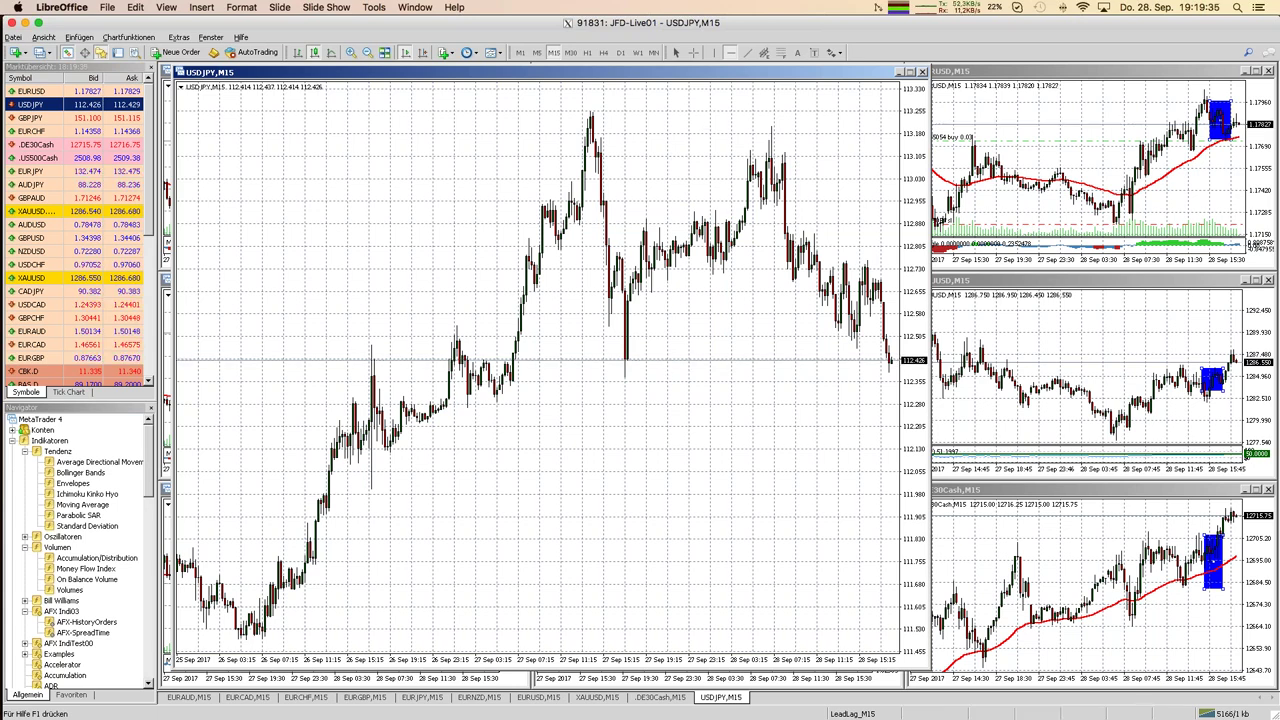
{"action": "left_click", "coordinate": [722, 360]}
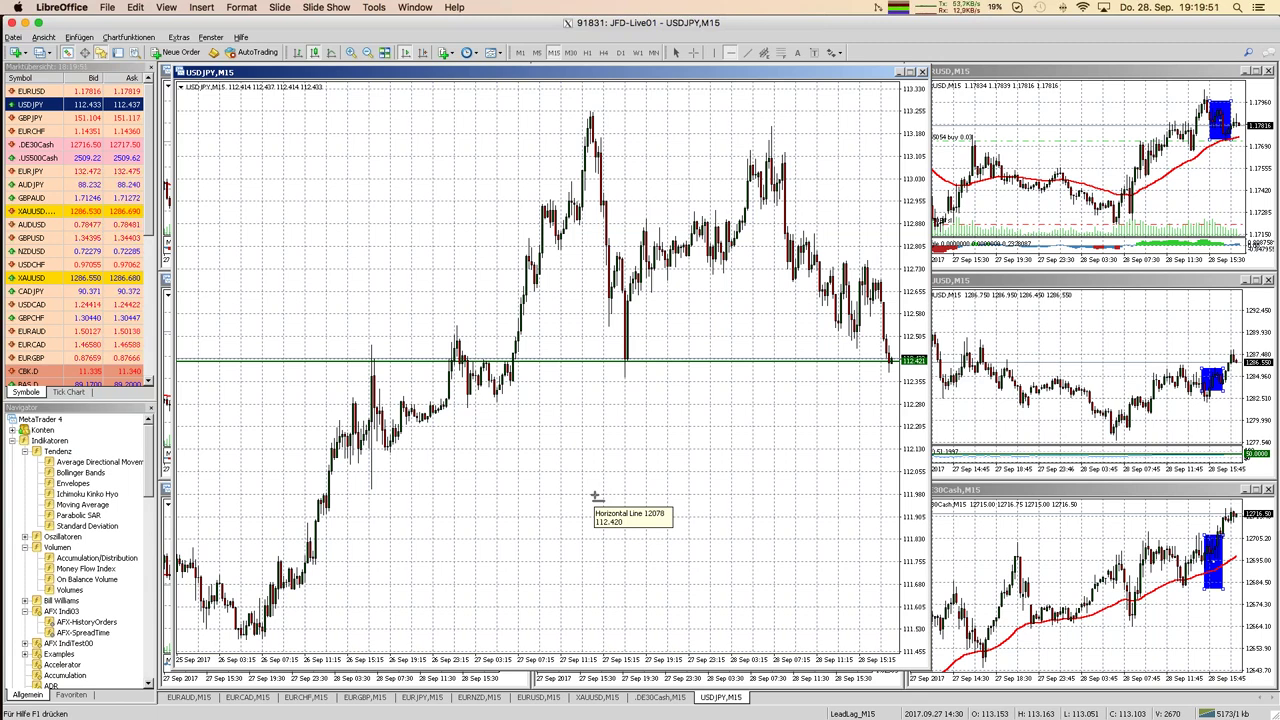
{"action": "left_click", "coordinate": [596, 495]}
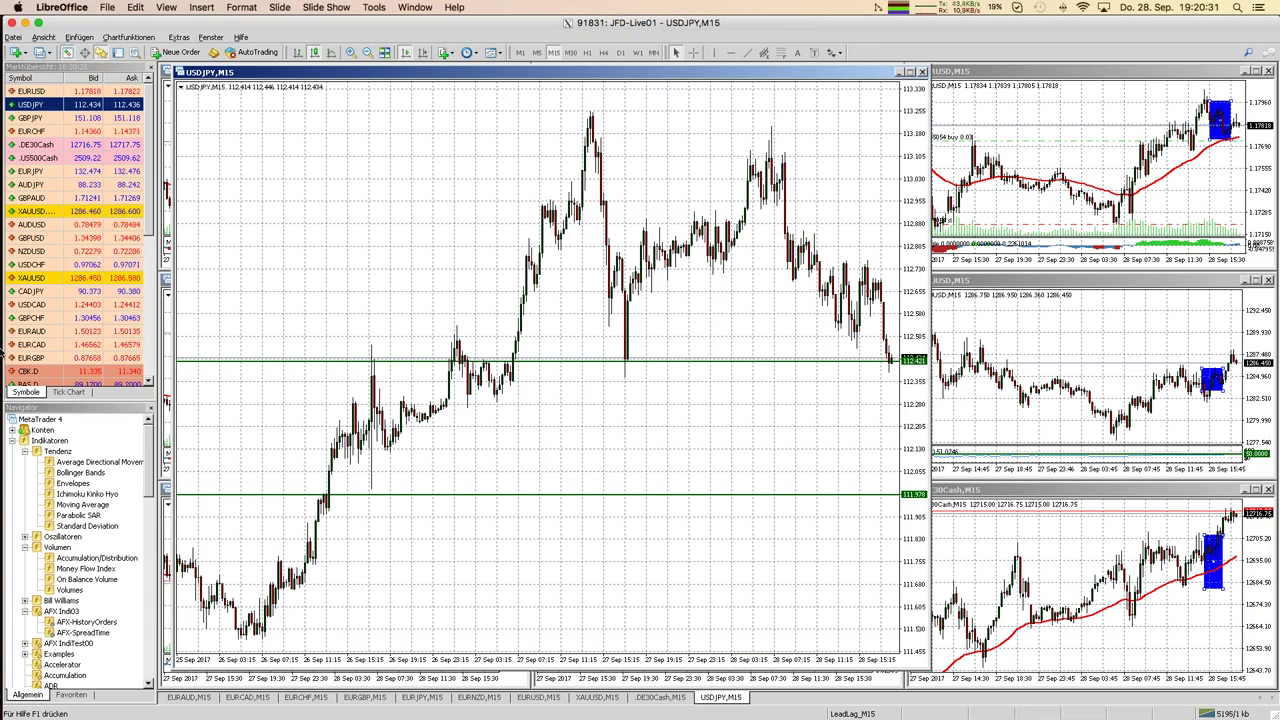
Step: Switch to the LibreOffice spreadsheet Calculate_Risk.ods and select its contract size cell
{"action": "left_click", "coordinate": [413, 8]}
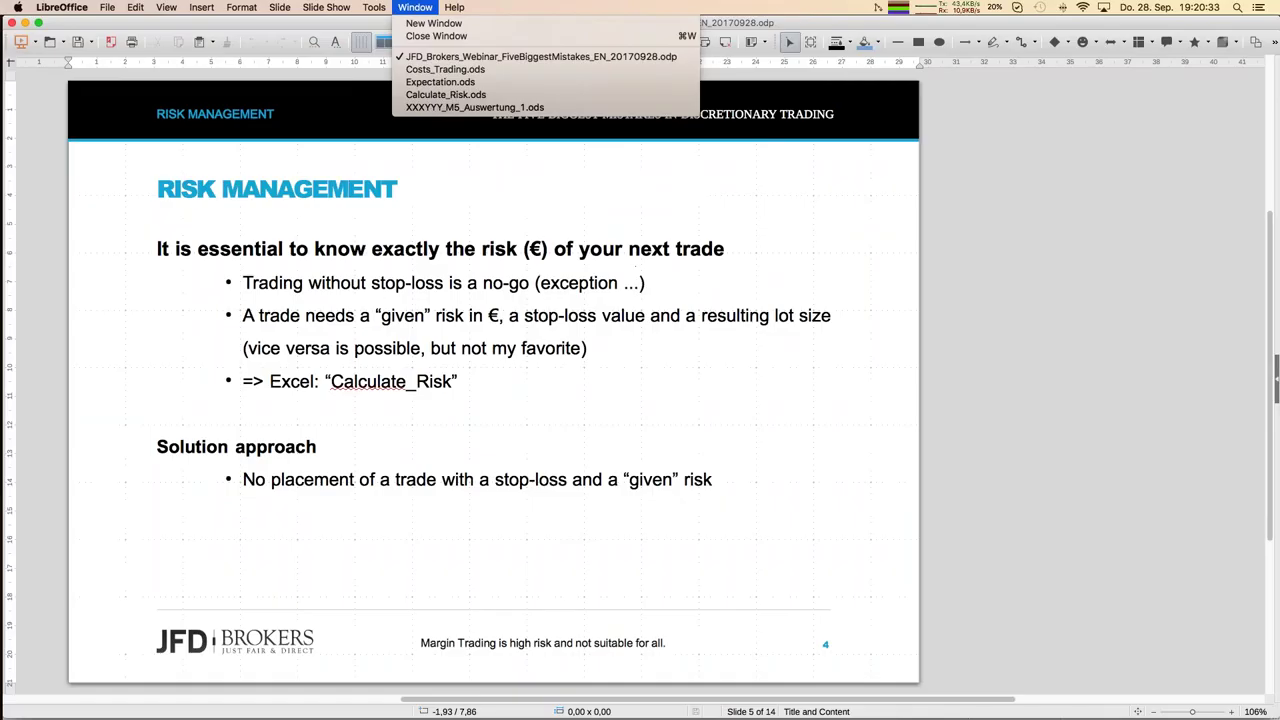
{"action": "left_click", "coordinate": [437, 95]}
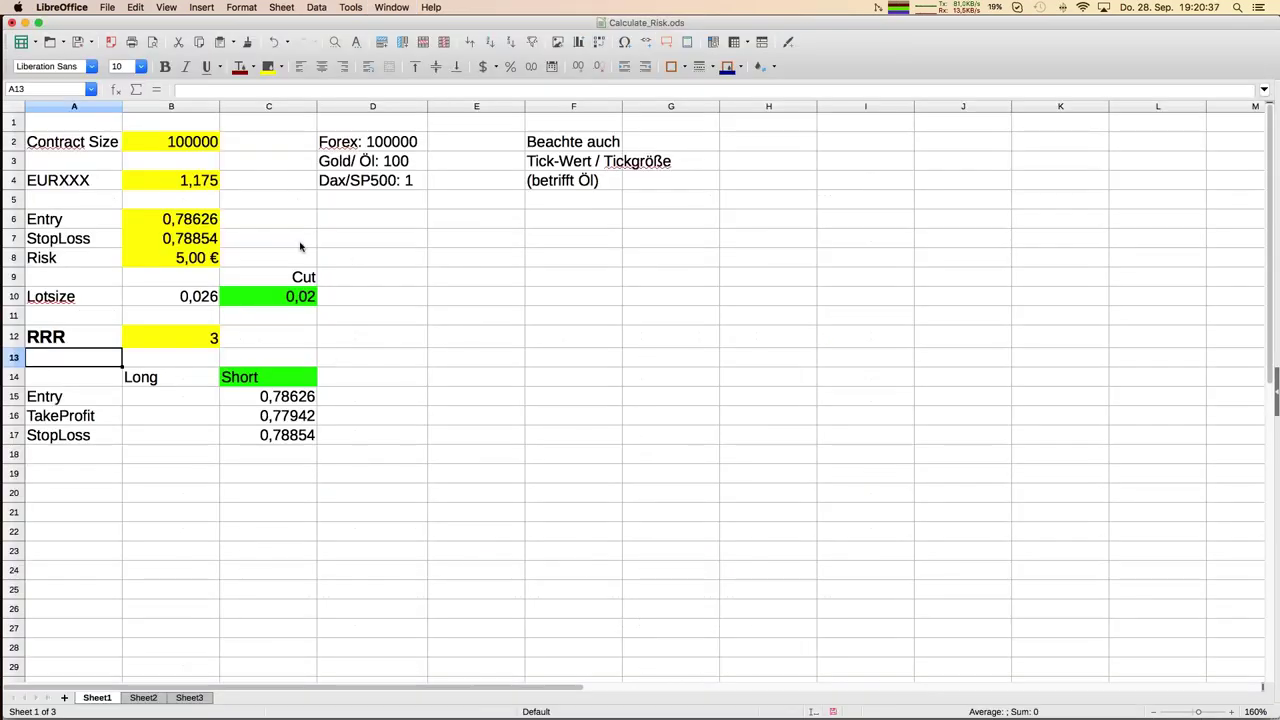
{"action": "left_click", "coordinate": [280, 227]}
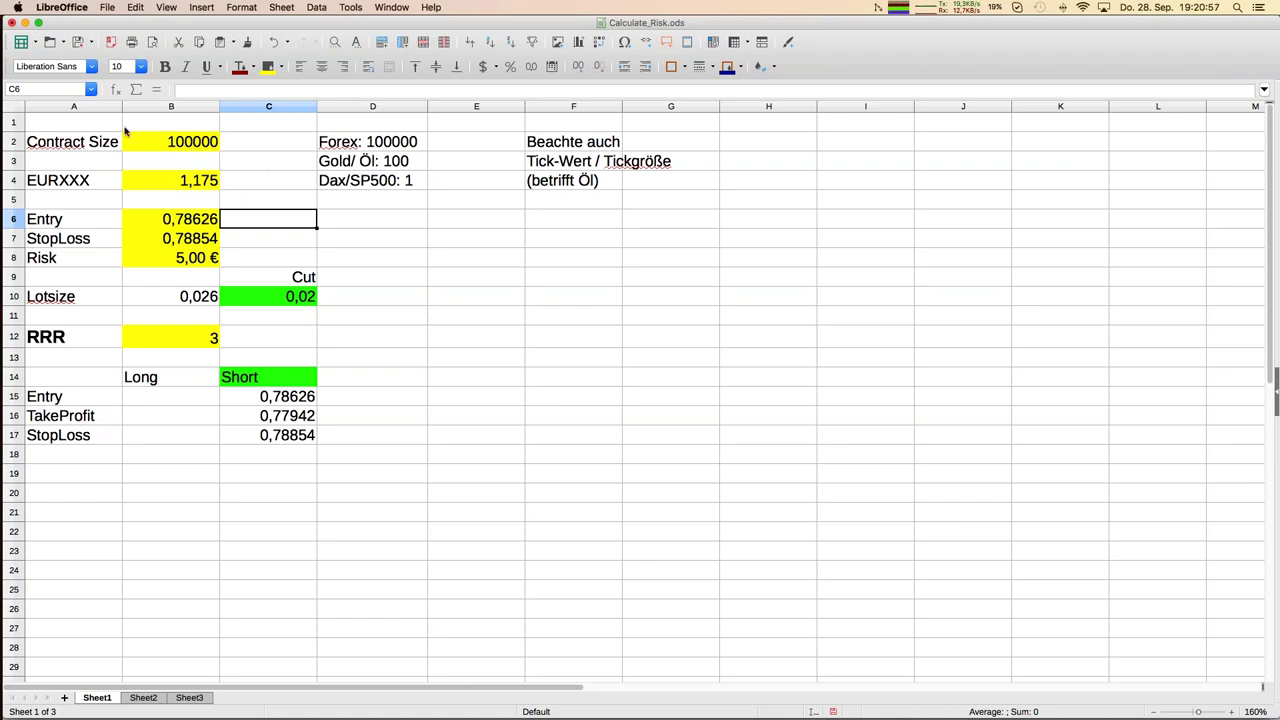
{"action": "left_click", "coordinate": [190, 143]}
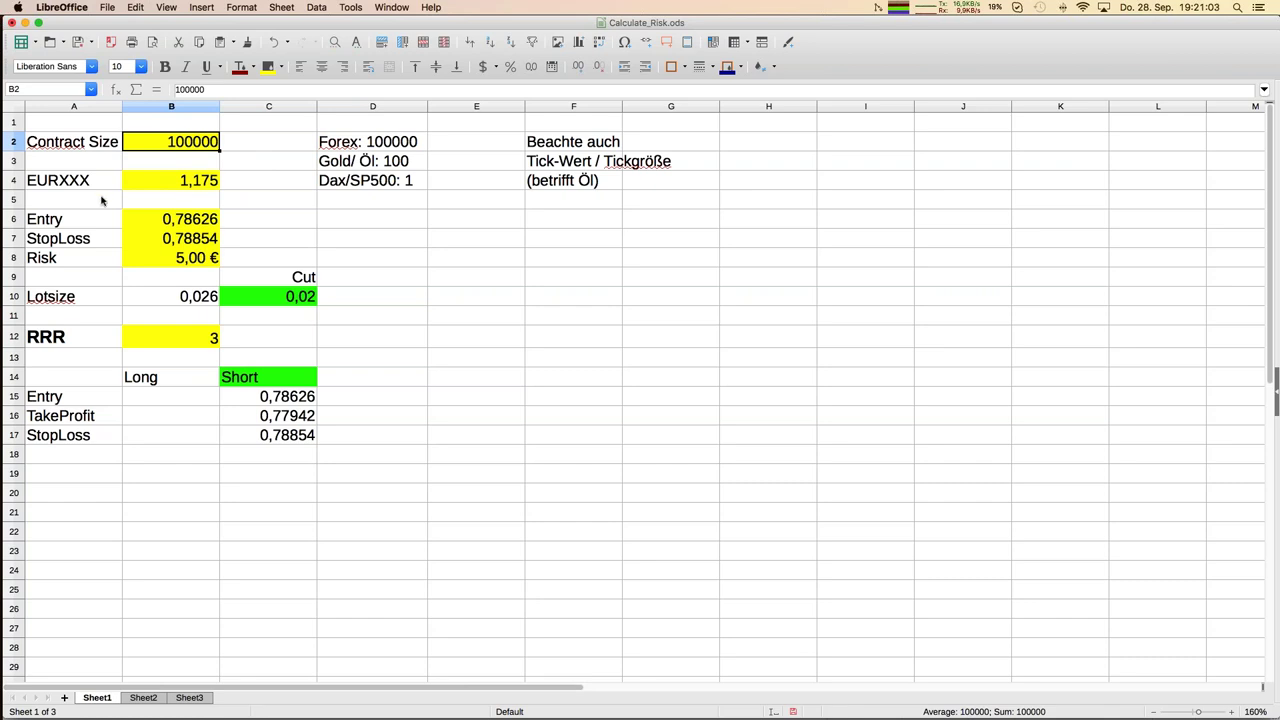
Step: Enter the label USDJPY in cell D7
{"action": "left_click", "coordinate": [389, 238]}
{"action": "type", "text": "USDJPY"}
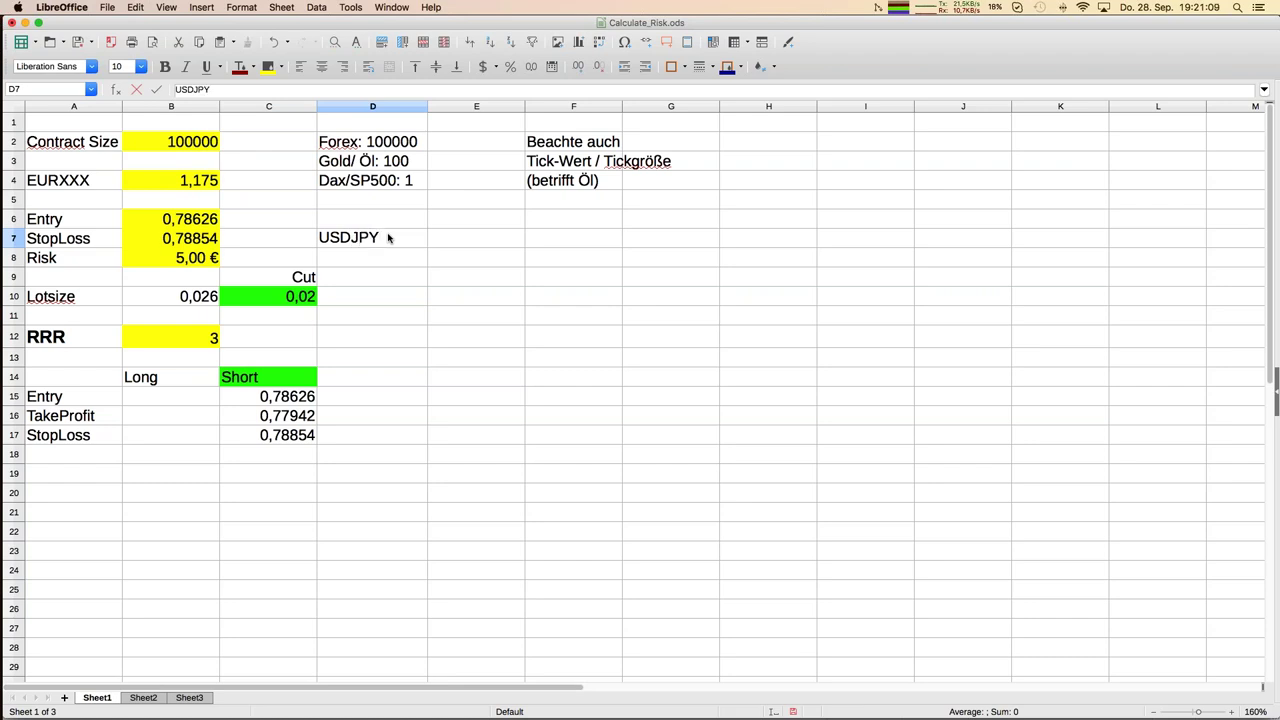
{"action": "key", "text": "Return"}
{"action": "left_click", "coordinate": [389, 238]}
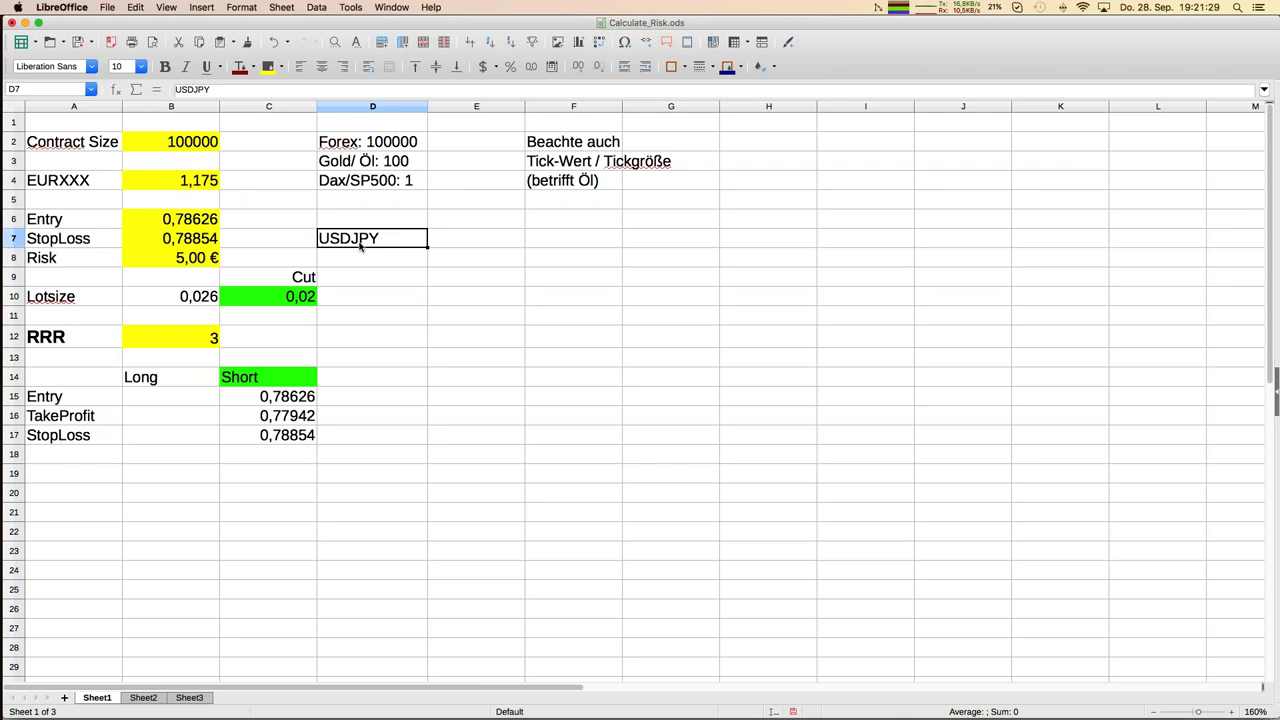
Step: Set the EURXXX exchange rate in B4 to 132
{"action": "left_click", "coordinate": [186, 181]}
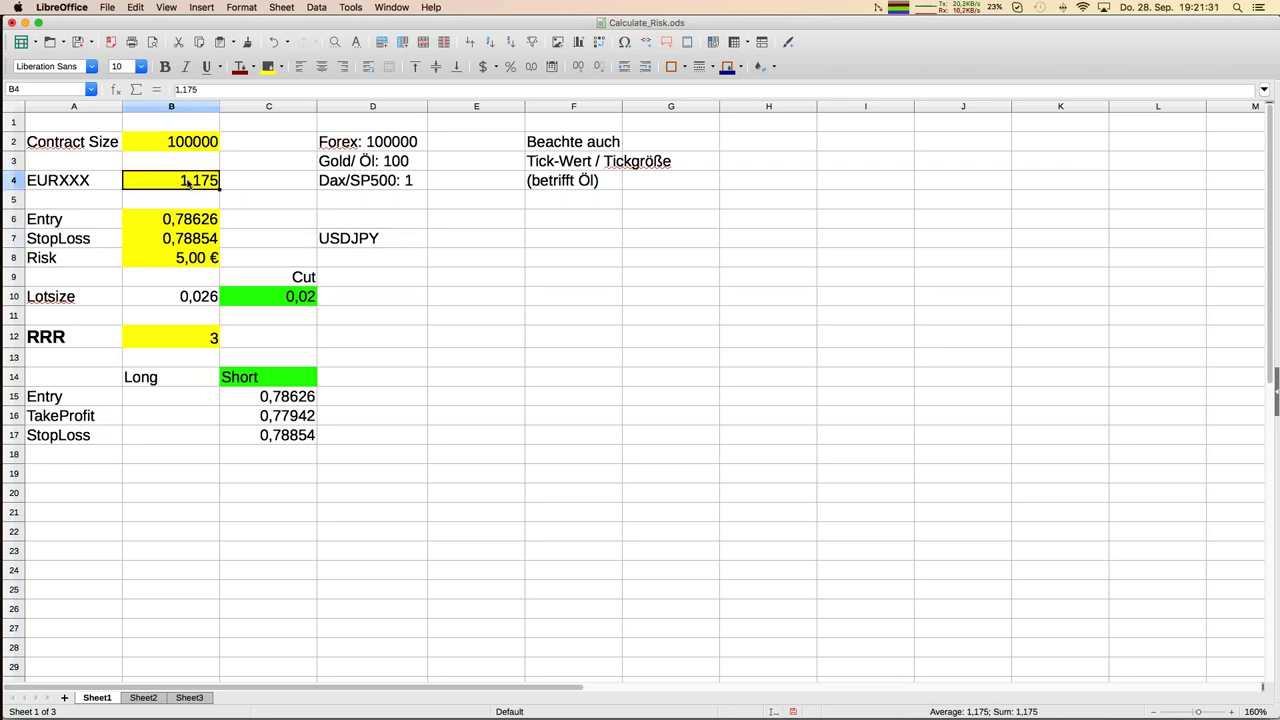
{"action": "type", "text": "132"}
{"action": "key", "text": "Return"}
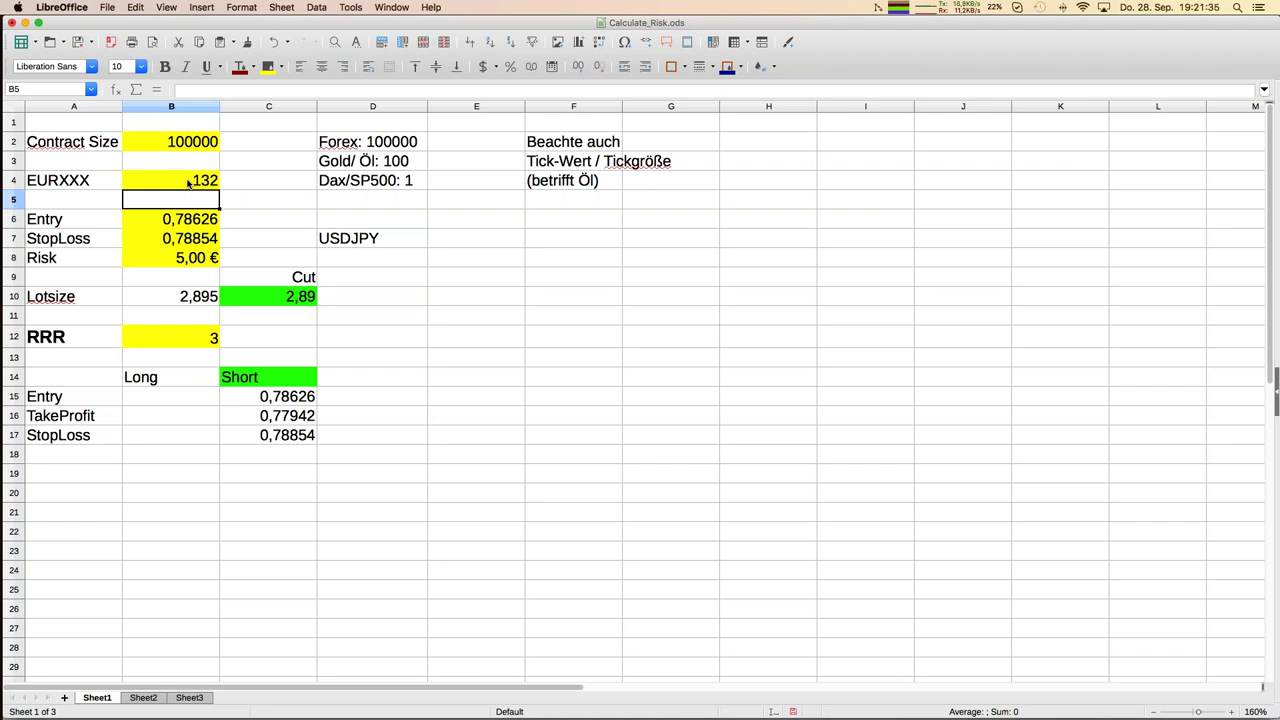
Step: Set the trade's Entry in B6 to 112,421 and its StopLoss in B7 to 111,978
{"action": "key", "text": "Down"}
{"action": "type", "text": "112."}
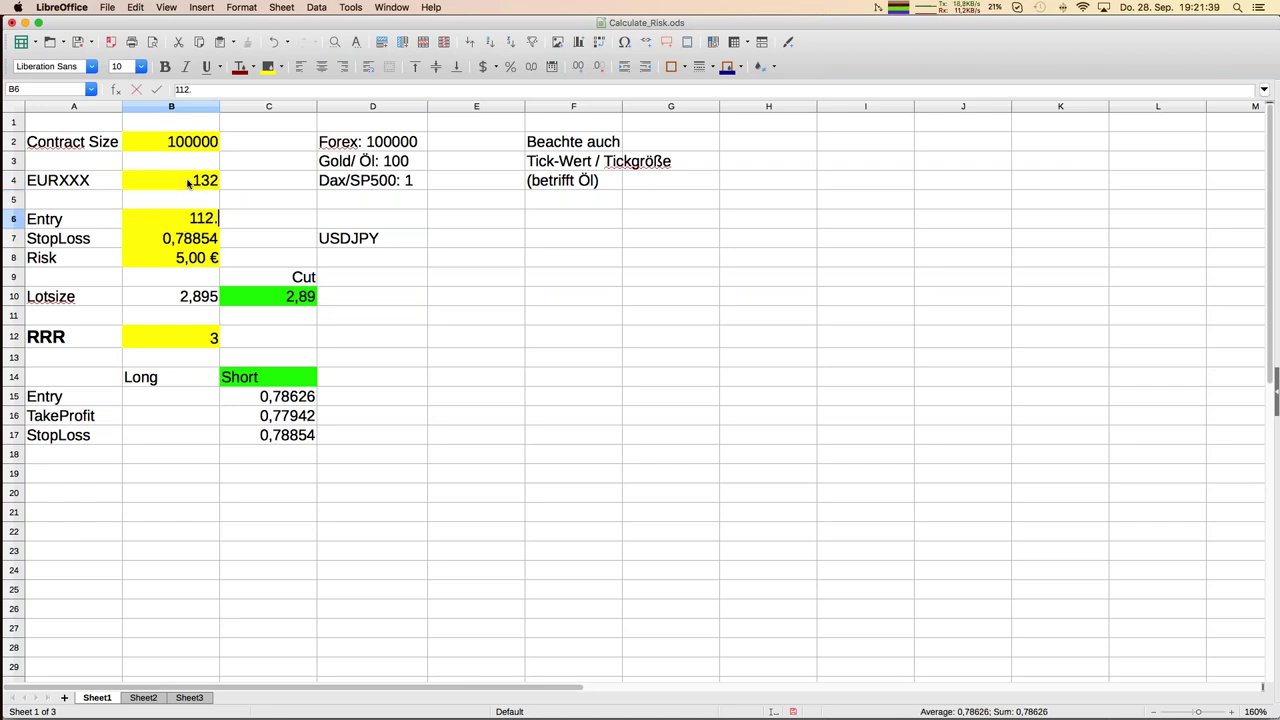
{"action": "key", "text": "BackSpace"}
{"action": "type", "text": ",421"}
{"action": "key", "text": "Return"}
{"action": "type", "text": "111"}
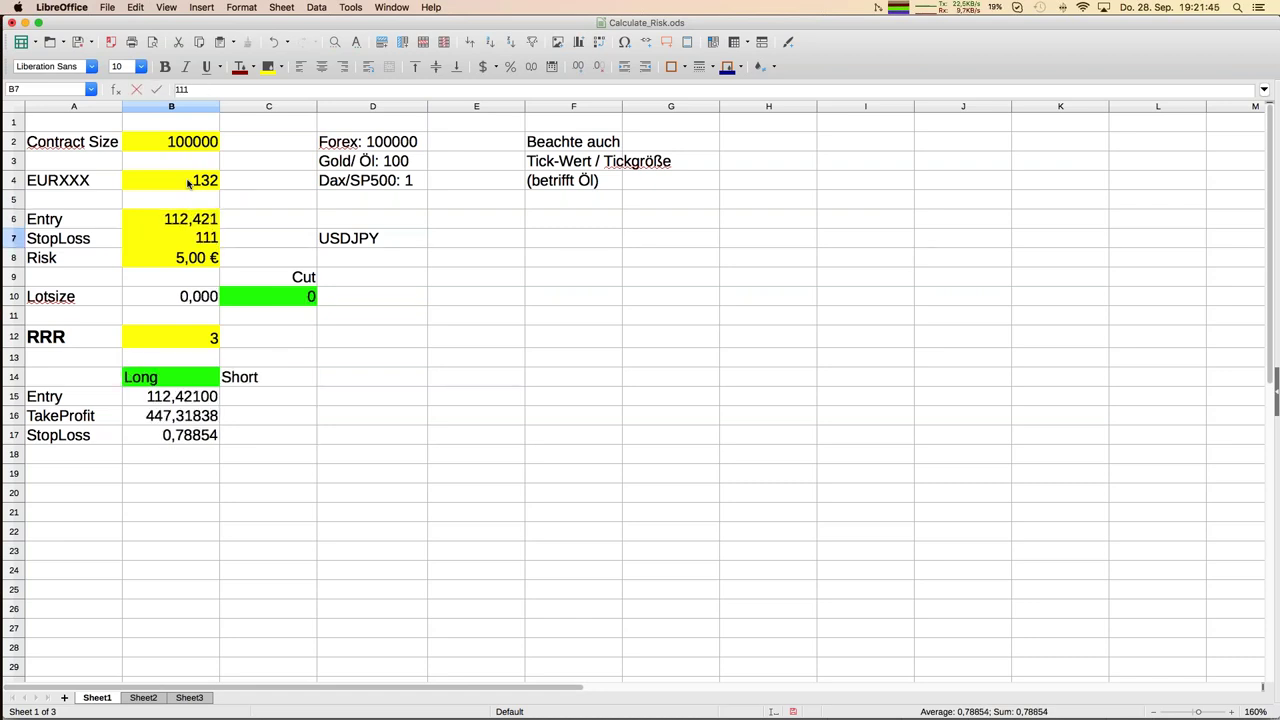
{"action": "type", "text": ",978"}
{"action": "key", "text": "Return"}
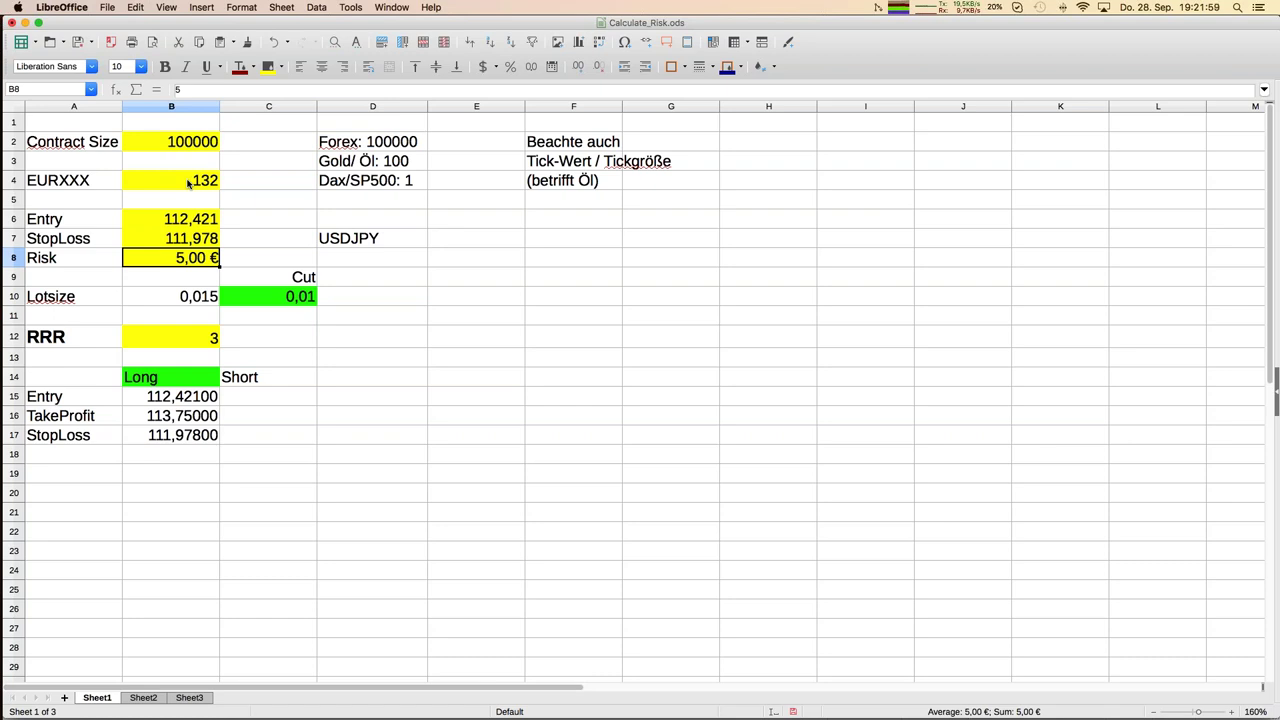
Step: Set the Risk in B8 to 20 € and select the calculated lot size
{"action": "type", "text": "20"}
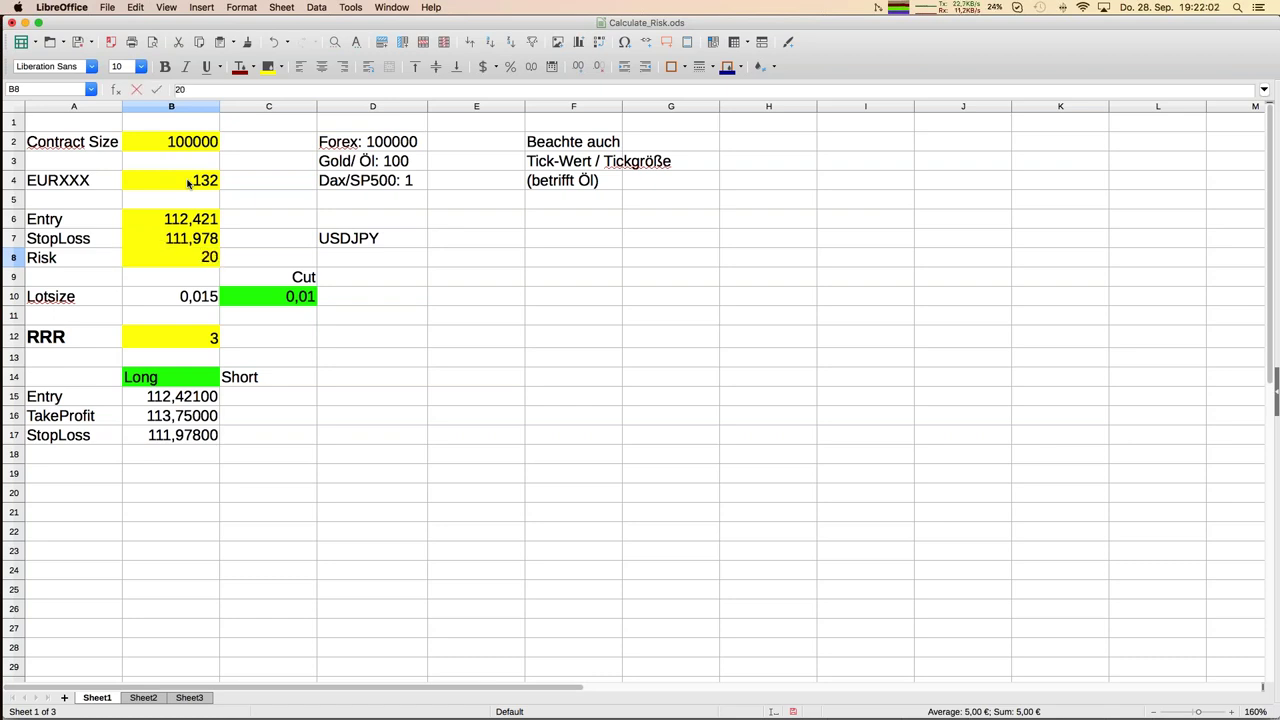
{"action": "key", "text": "Return"}
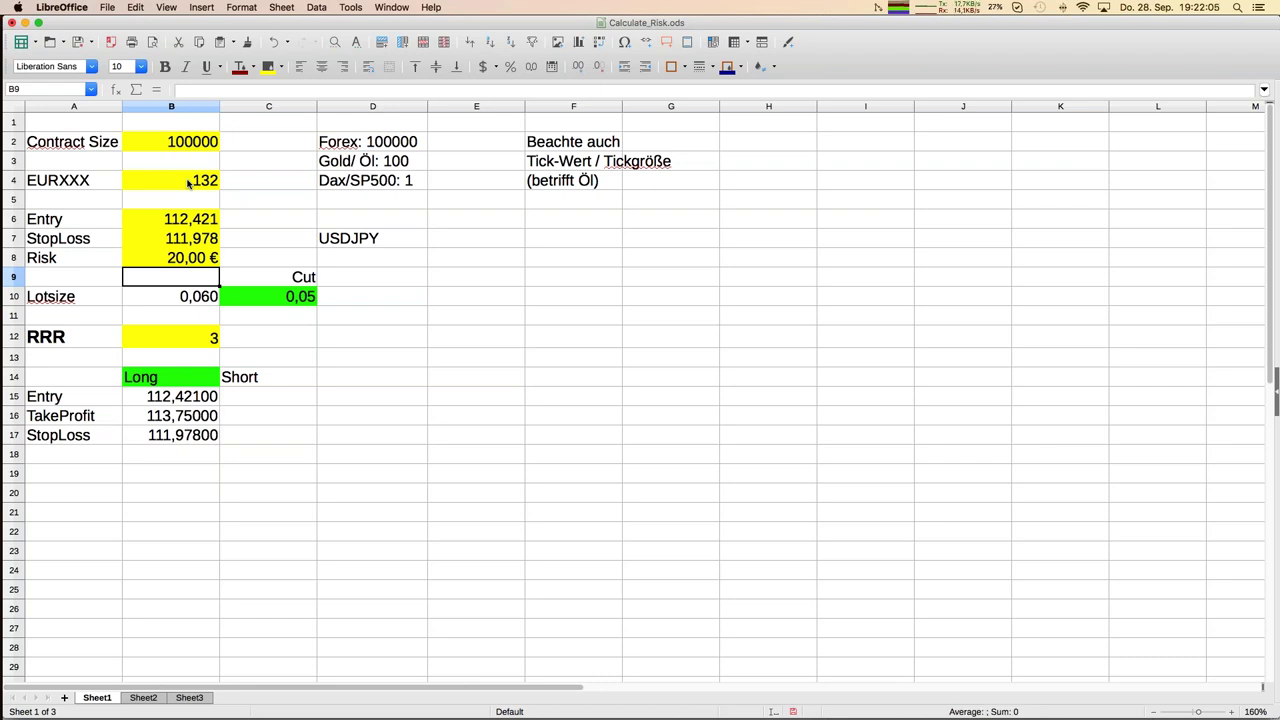
{"action": "key", "text": "Down"}
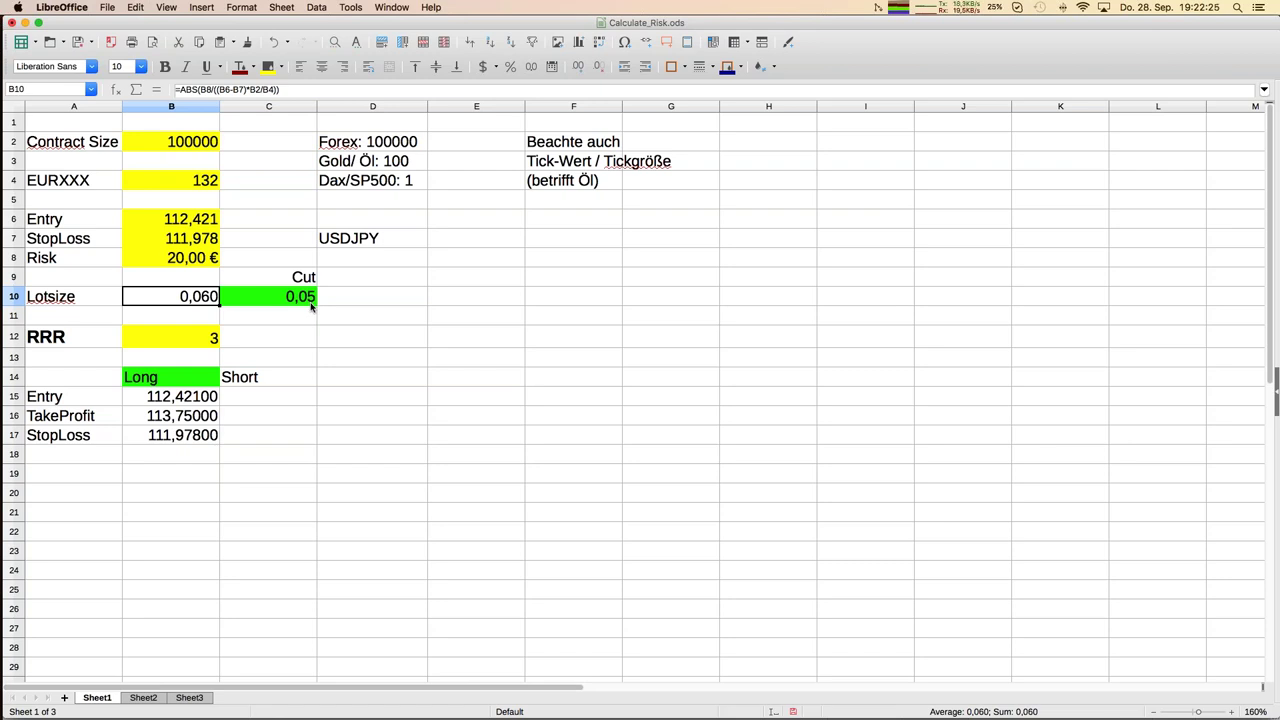
Step: Set the Risk in B8 to 20,1 €
{"action": "left_click", "coordinate": [190, 262]}
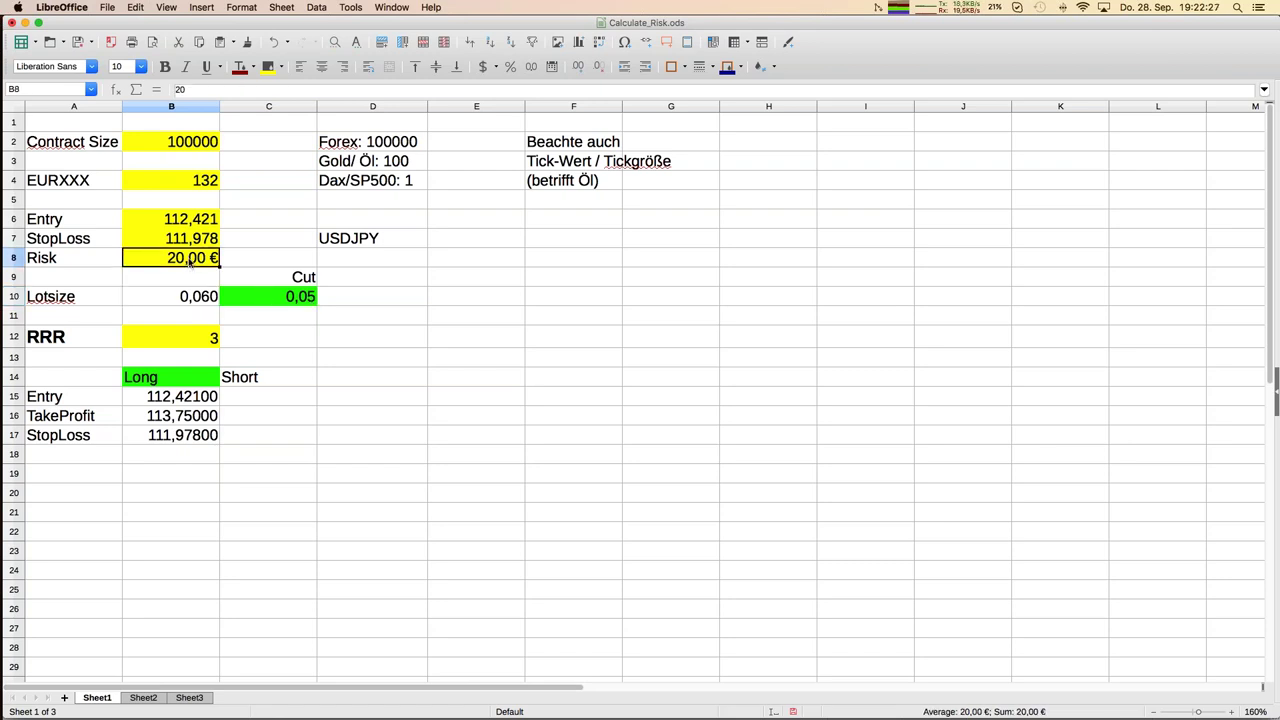
{"action": "type", "text": "20,1"}
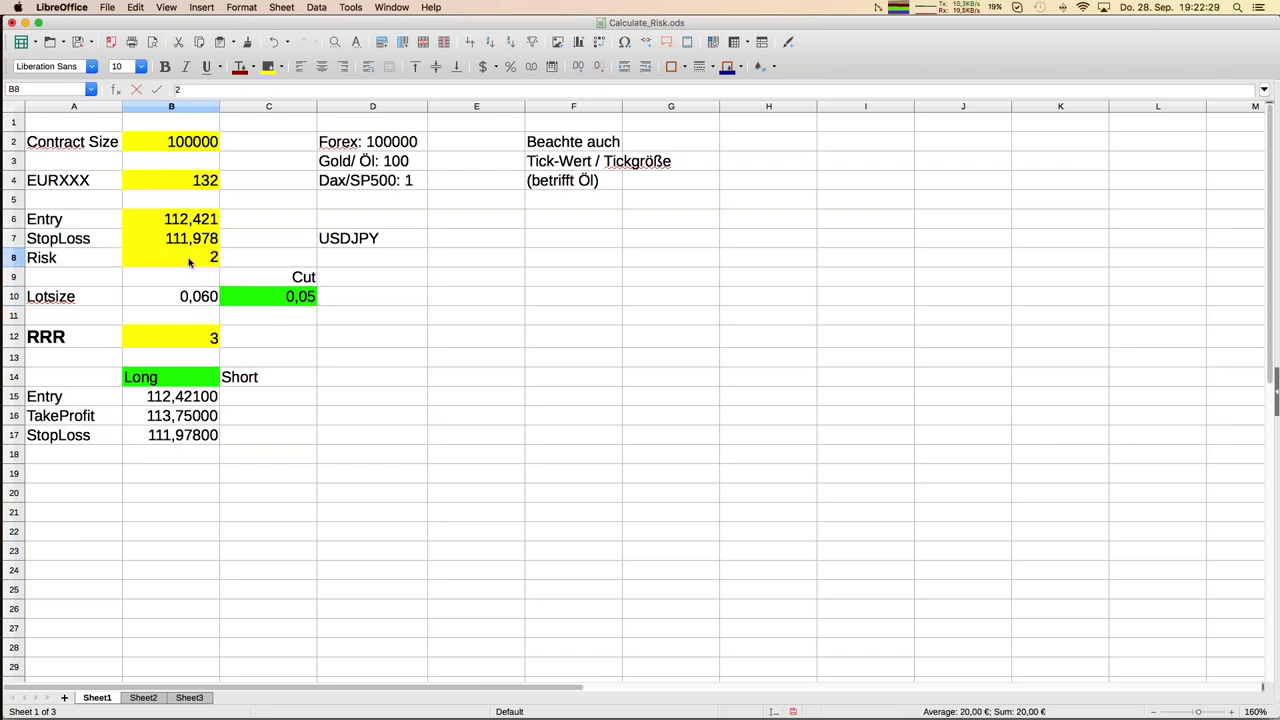
{"action": "key", "text": "Return"}
Step: Set the Risk in B8 to 21 €
{"action": "left_click", "coordinate": [190, 262]}
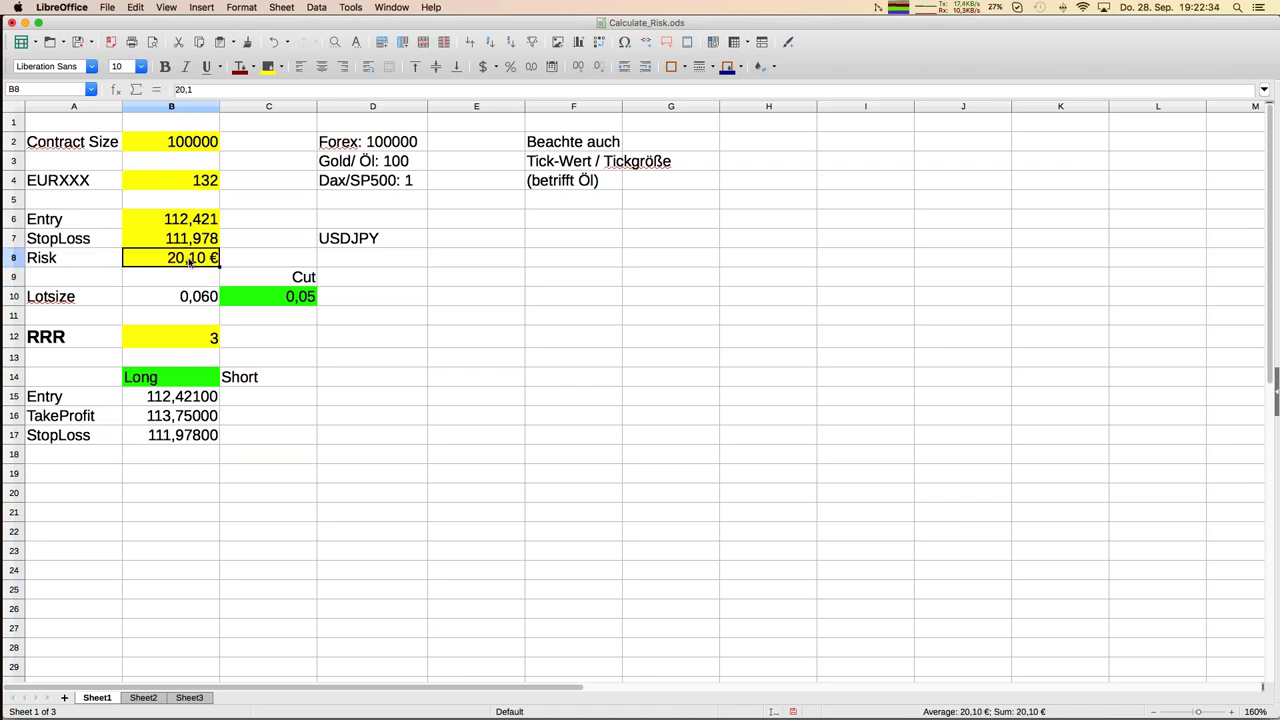
{"action": "type", "text": "21"}
{"action": "key", "text": "Return"}
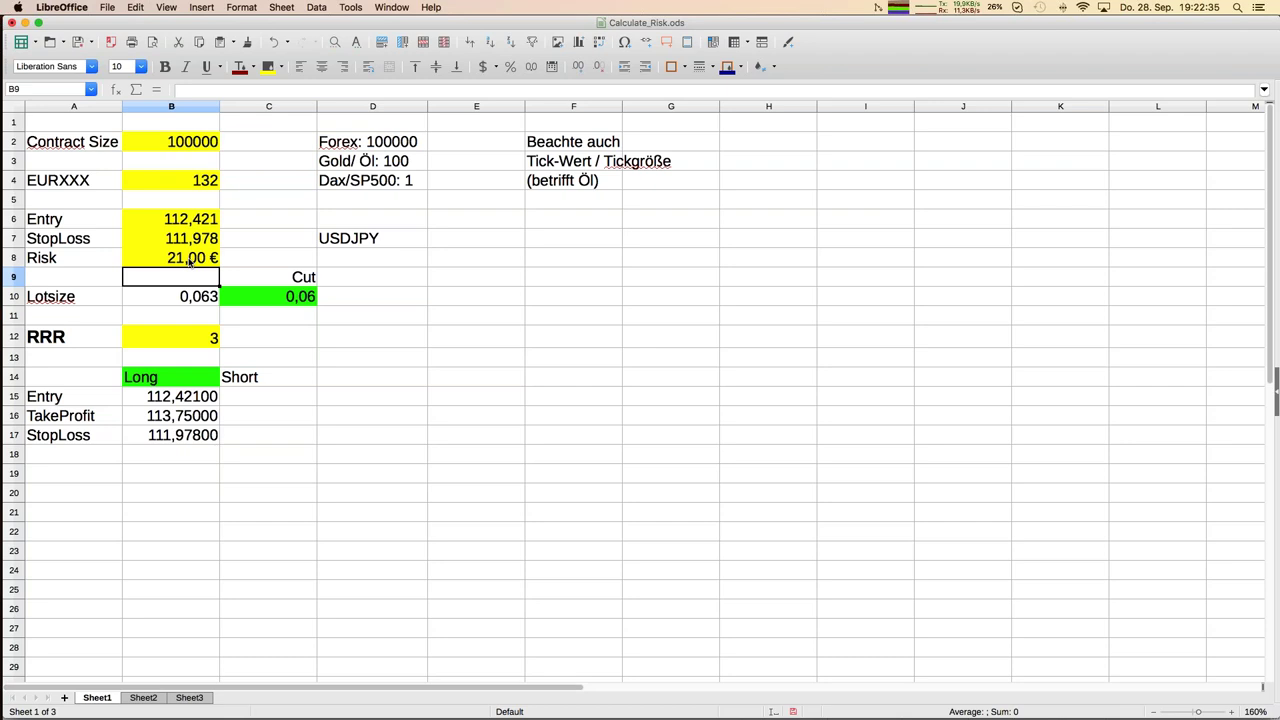
Step: Set the Risk in B8 to 20 €
{"action": "left_click", "coordinate": [189, 261]}
{"action": "type", "text": "20"}
{"action": "key", "text": "Return"}
Step: Check the USDJPY chart in the Sensus MT4 terminal and return to the JFD_Brokers_Webinar_FiveBiggestMistakes_EN_20170928.odp presentation in LibreOffice
{"action": "mouse_move", "coordinate": [3, 676]}
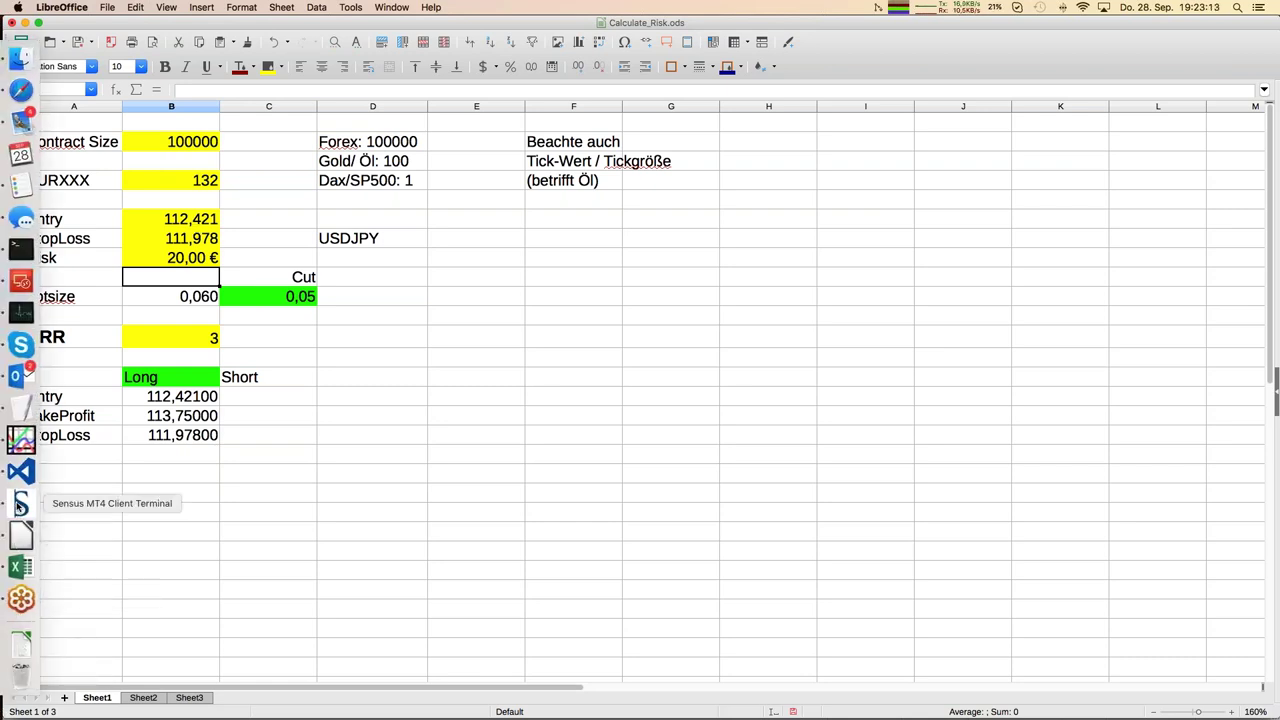
{"action": "left_click", "coordinate": [20, 503]}
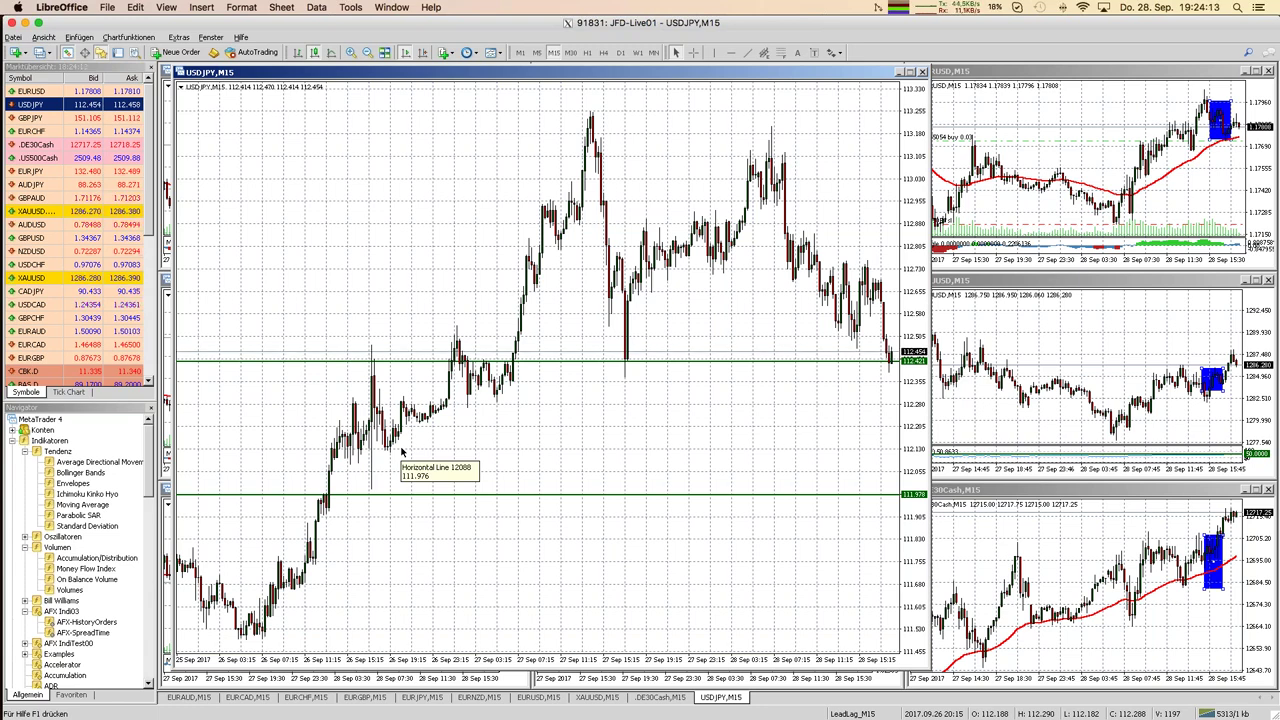
{"action": "mouse_move", "coordinate": [4, 372]}
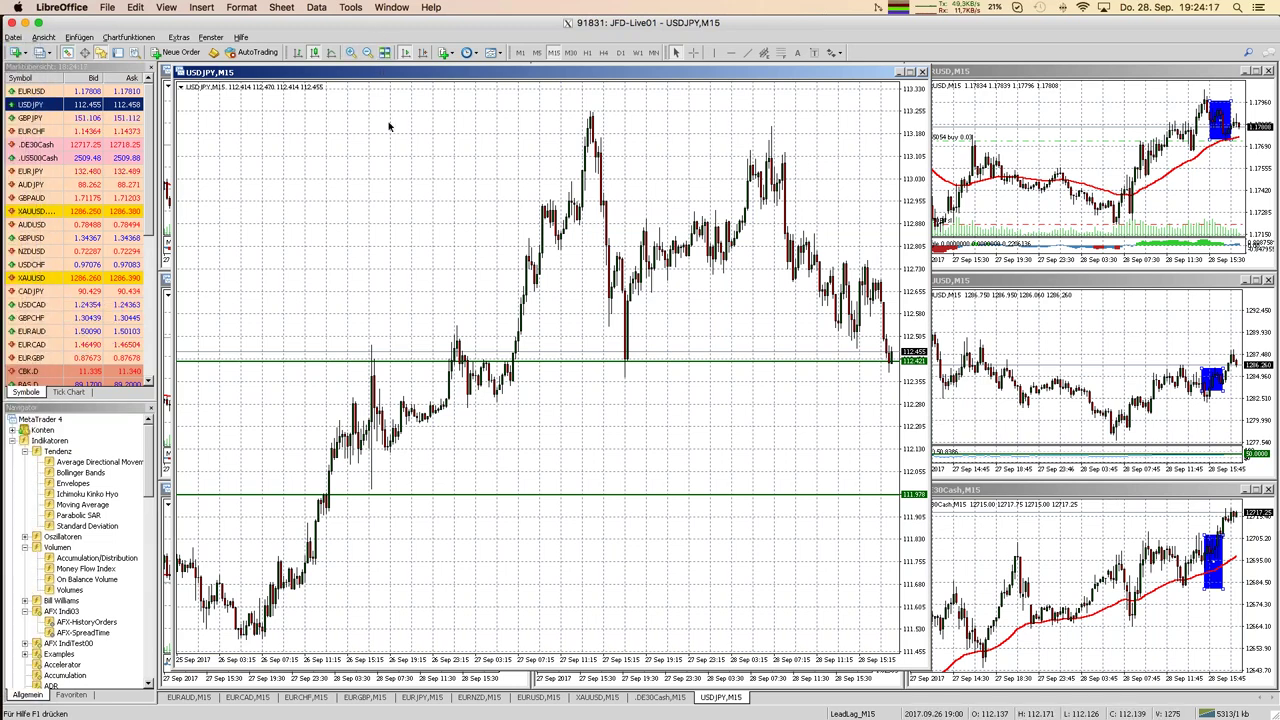
{"action": "left_click", "coordinate": [391, 7]}
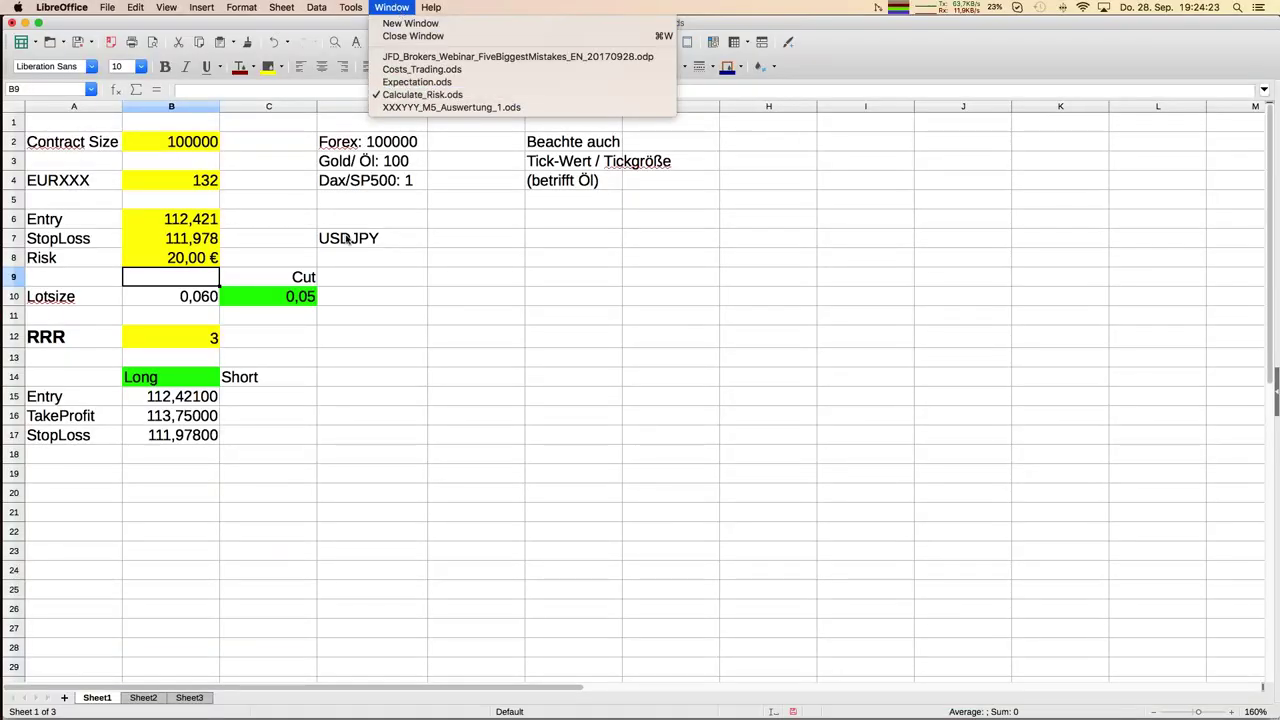
{"action": "left_click", "coordinate": [440, 57]}
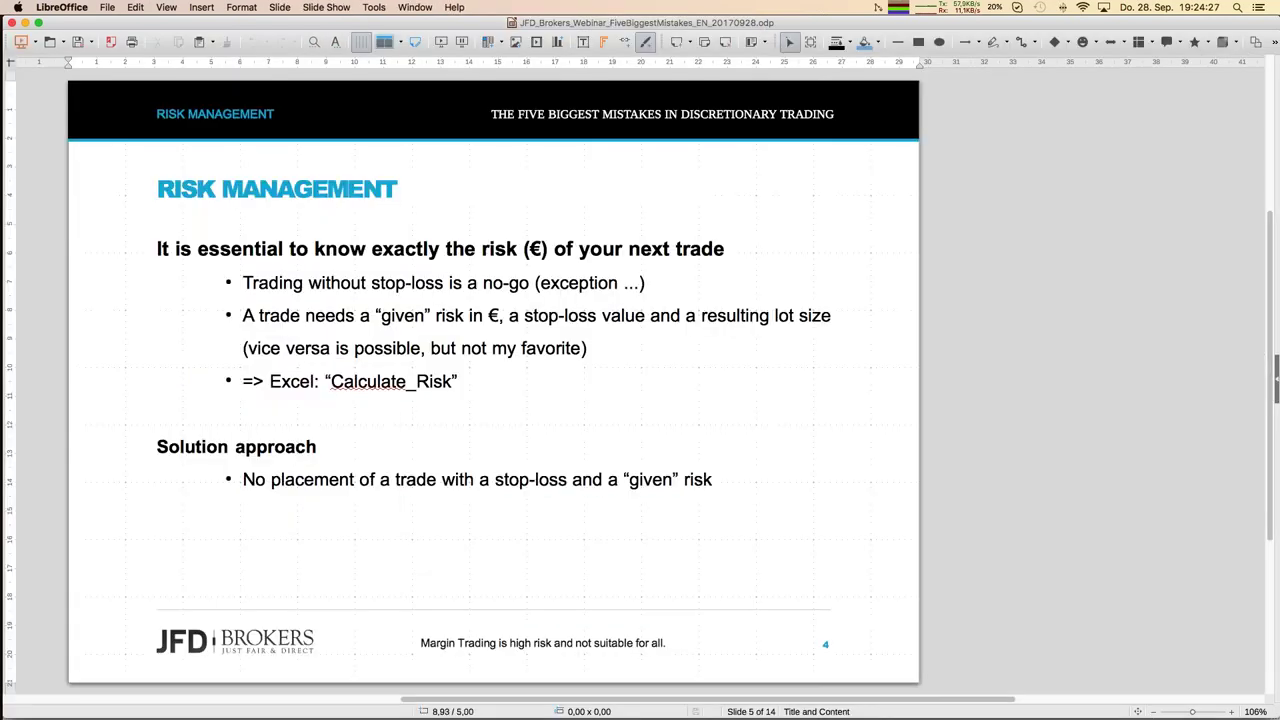
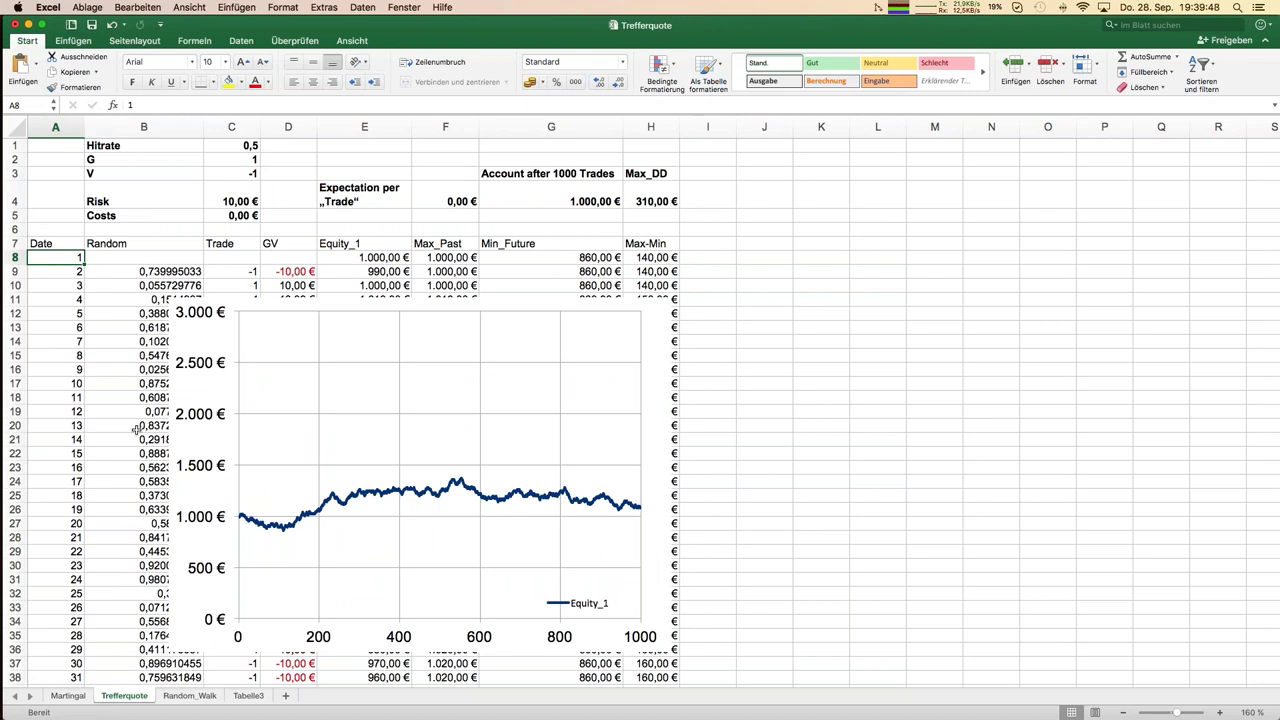
Step: Select the Hitrate value in C1 of the Trefferquote sheet in Excel
{"action": "key", "text": "Up"}
{"action": "key", "text": "Up"}
{"action": "key", "text": "Up"}
{"action": "key", "text": "Up"}
{"action": "key", "text": "Up"}
{"action": "key", "text": "Up"}
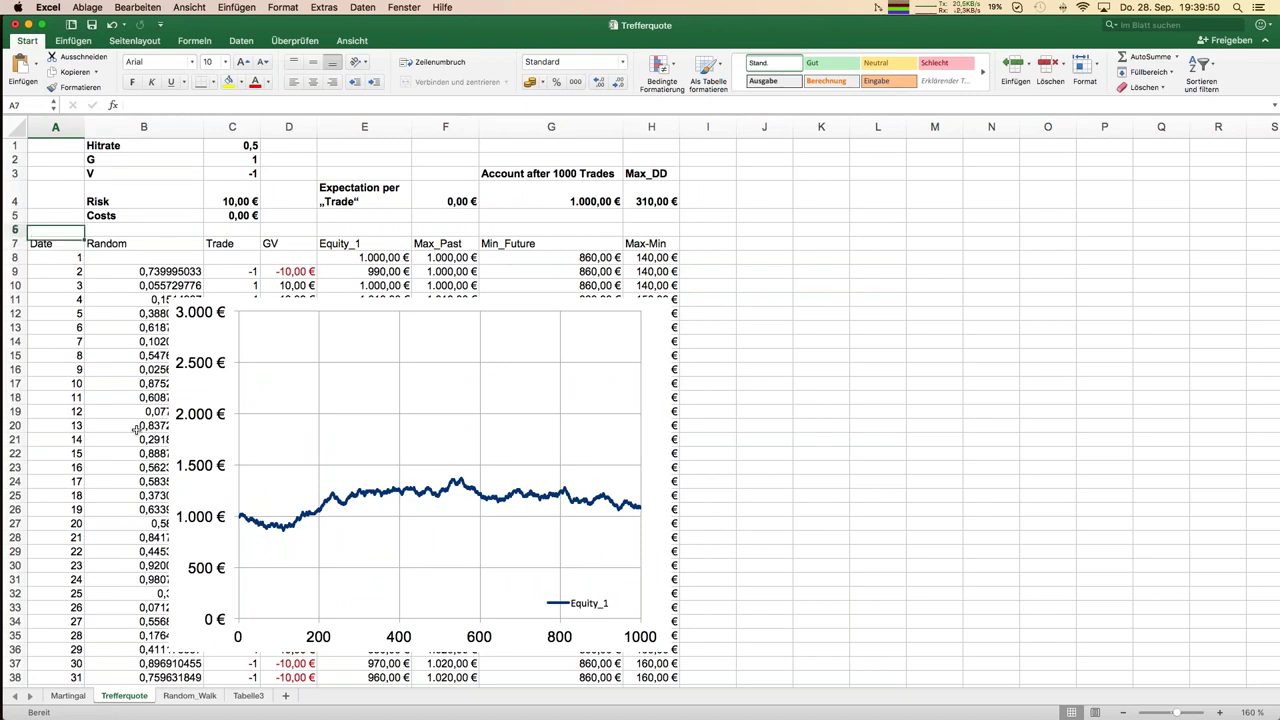
{"action": "key", "text": "Up"}
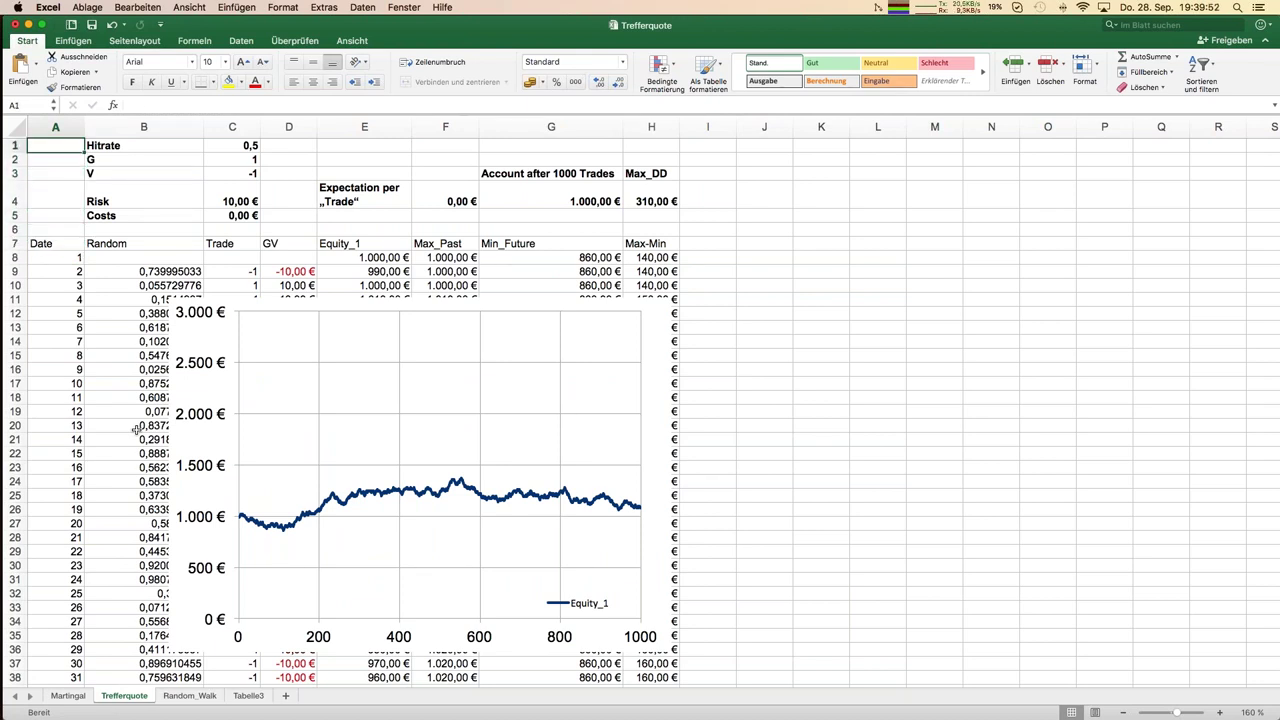
{"action": "key", "text": "Right"}
{"action": "key", "text": "Right"}
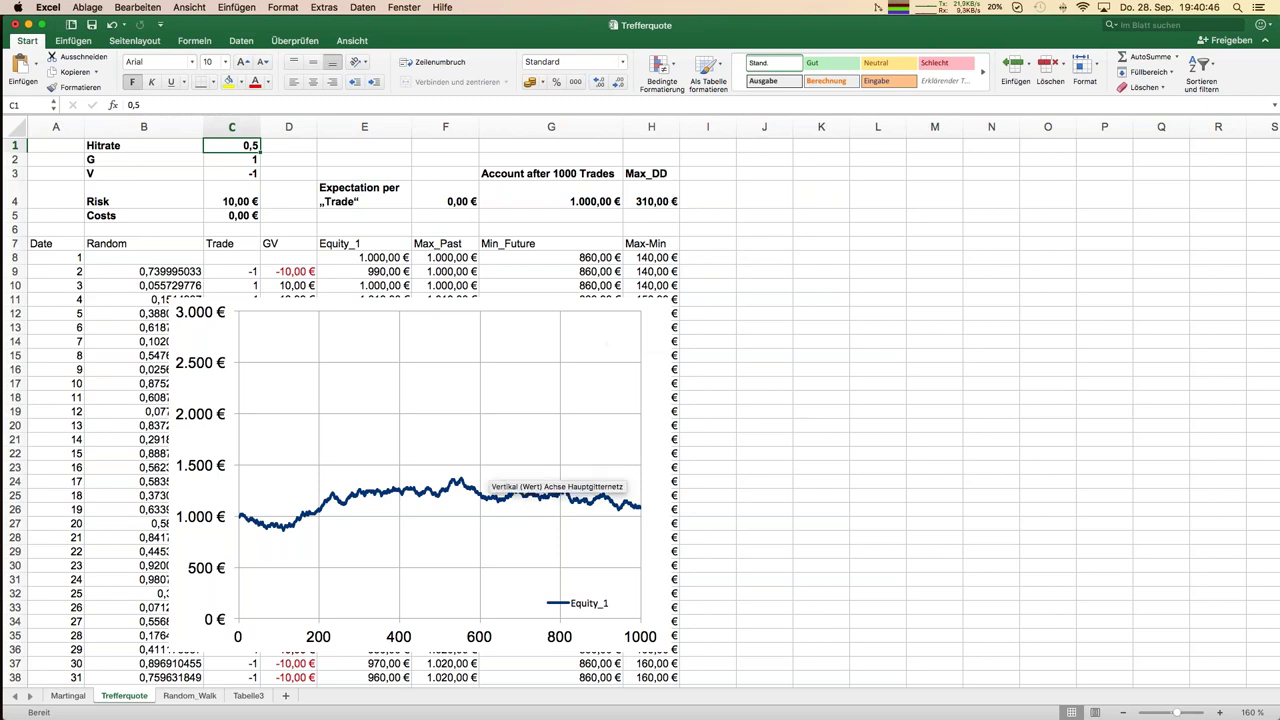
Step: Recalculate the random trades repeatedly at a Hitrate of 0,5 to compare the resulting equity curves and maximum drawdowns
{"action": "mouse_move", "coordinate": [352, 508]}
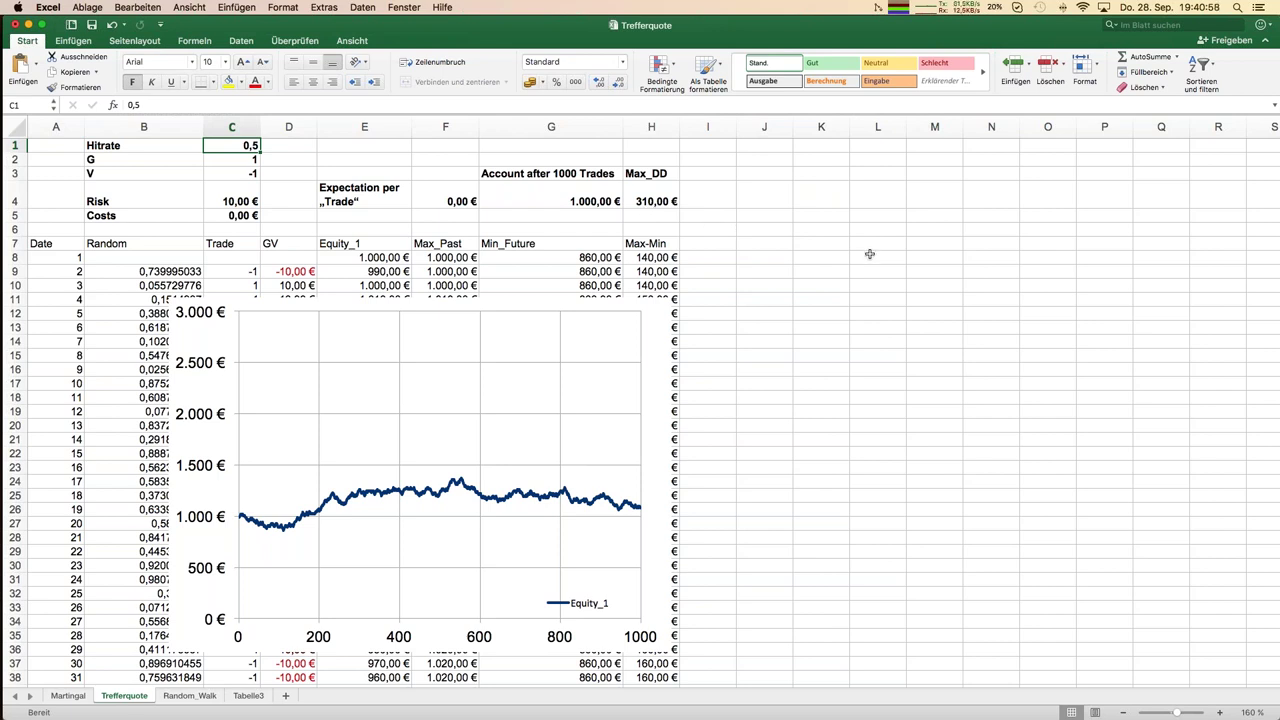
{"action": "key", "text": "F9"}
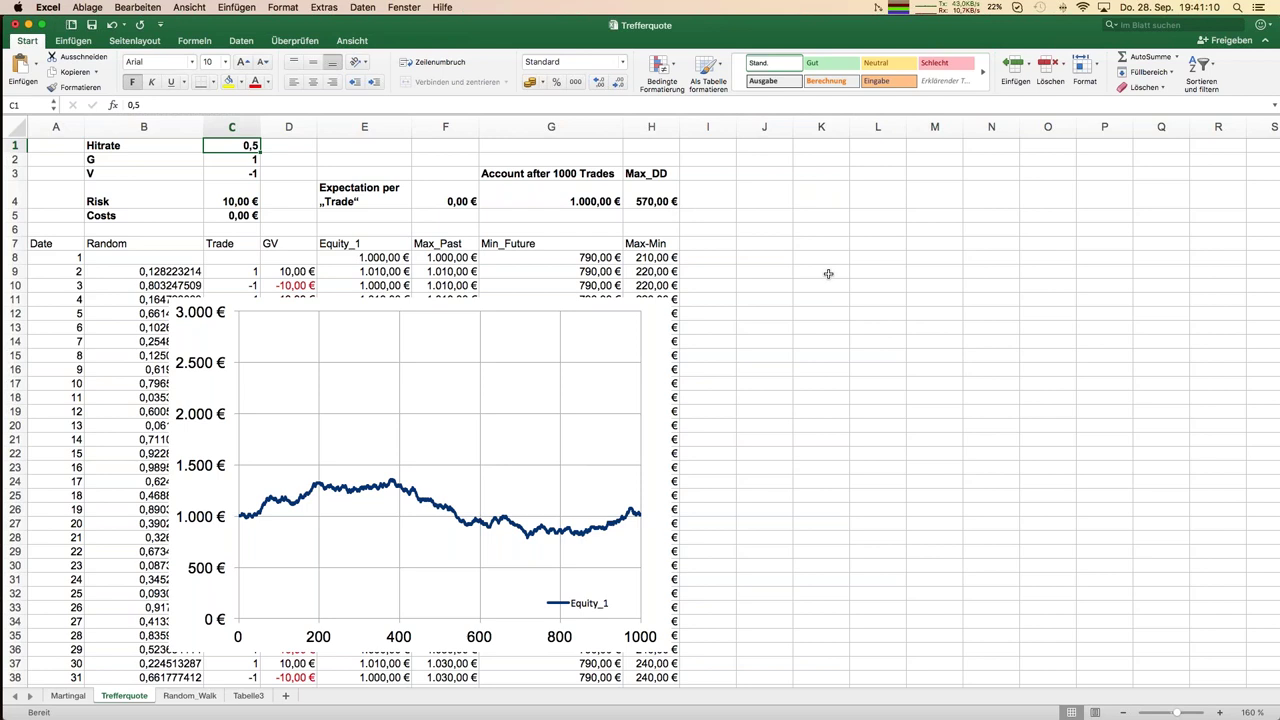
{"action": "key", "text": "F9"}
{"action": "key", "text": "F9"}
{"action": "key", "text": "F9"}
{"action": "key", "text": "F9"}
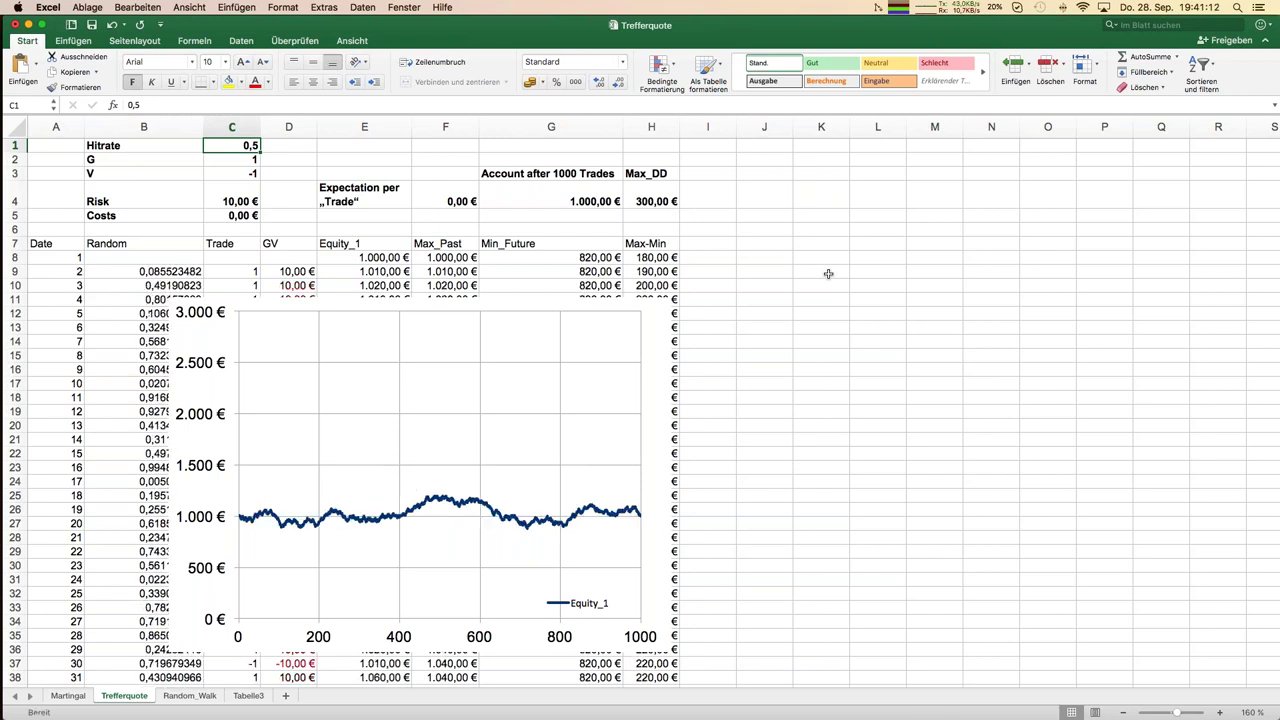
{"action": "key", "text": "F9"}
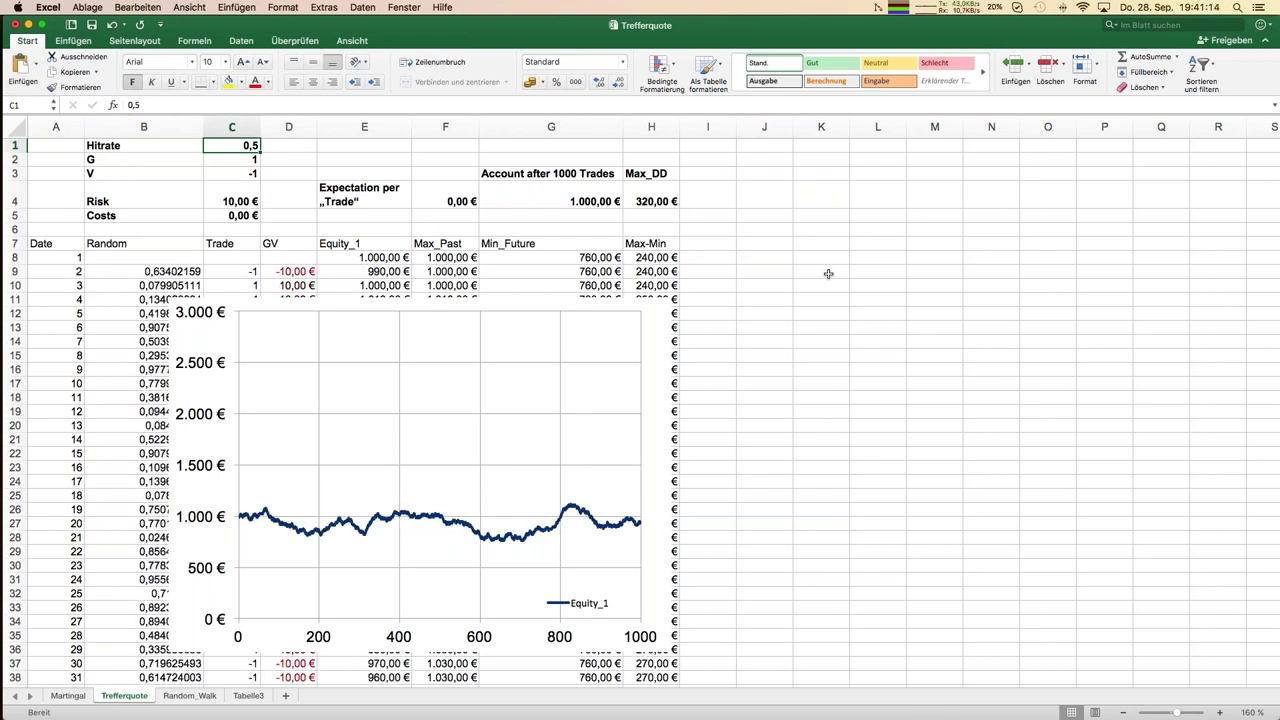
{"action": "key", "text": "F9"}
{"action": "key", "text": "F9"}
{"action": "key", "text": "F9"}
{"action": "key", "text": "F9"}
{"action": "key", "text": "F9"}
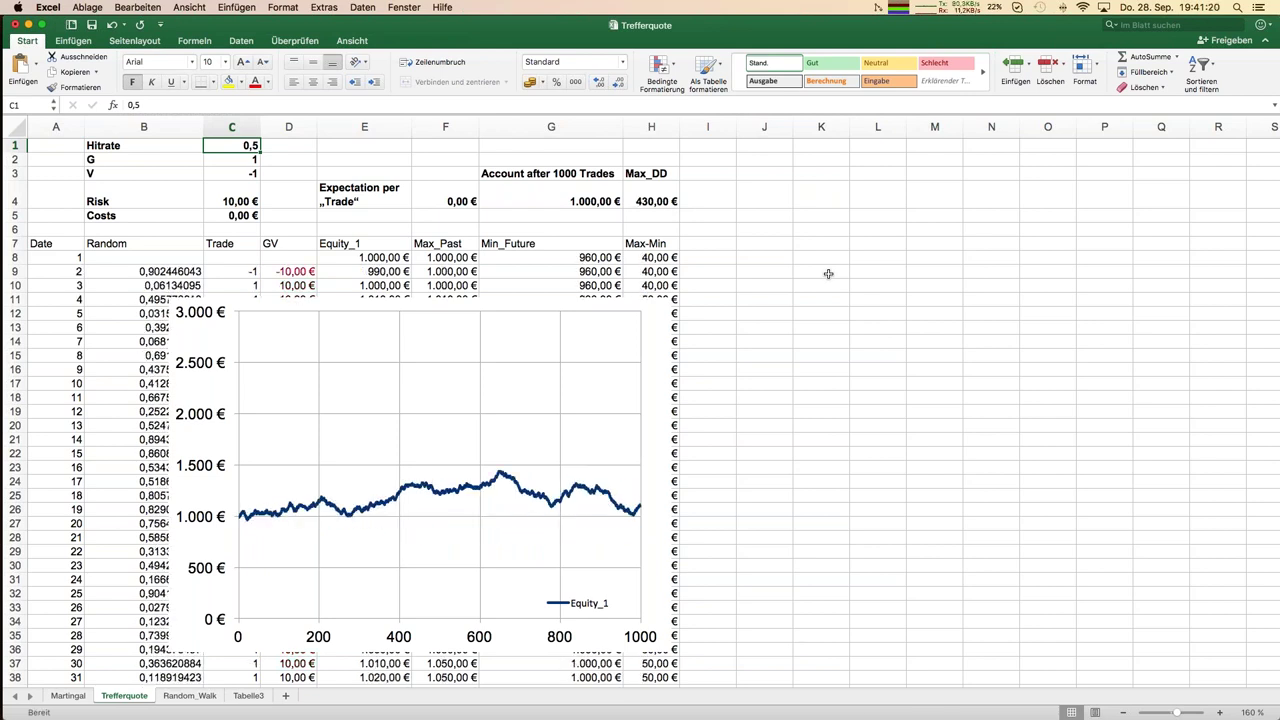
{"action": "key", "text": "F9"}
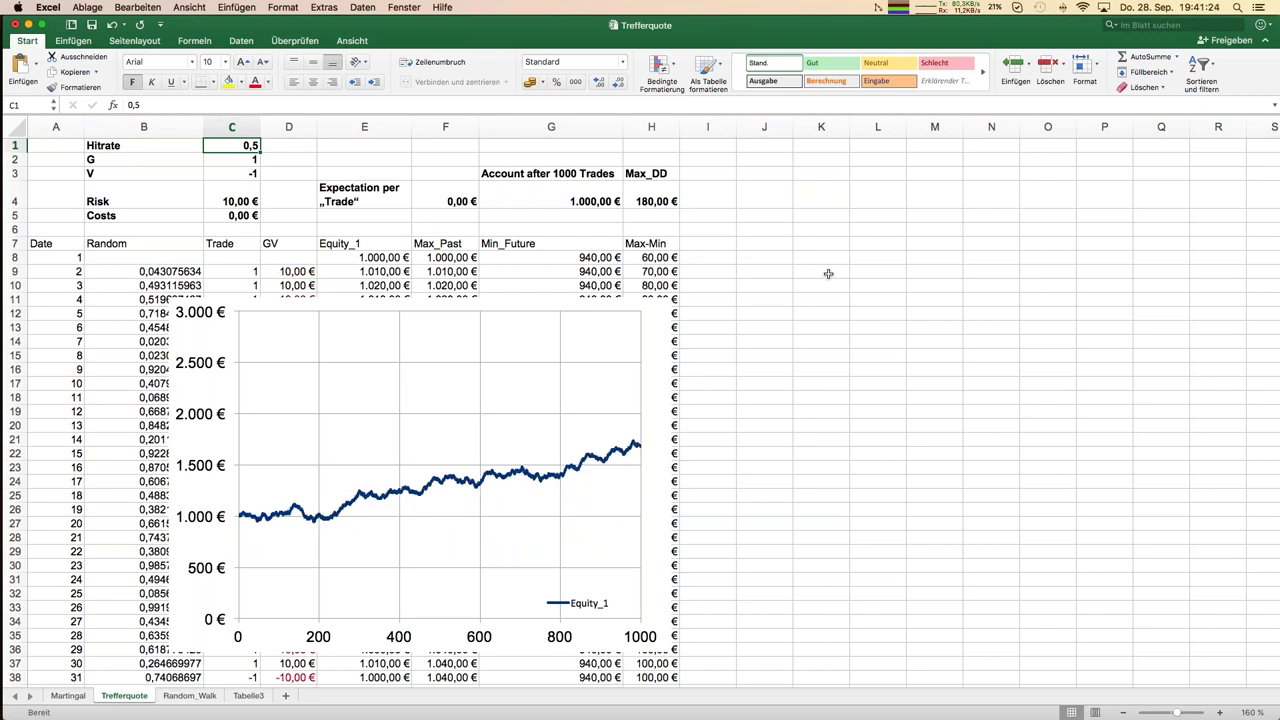
{"action": "key", "text": "F9"}
{"action": "key", "text": "F9"}
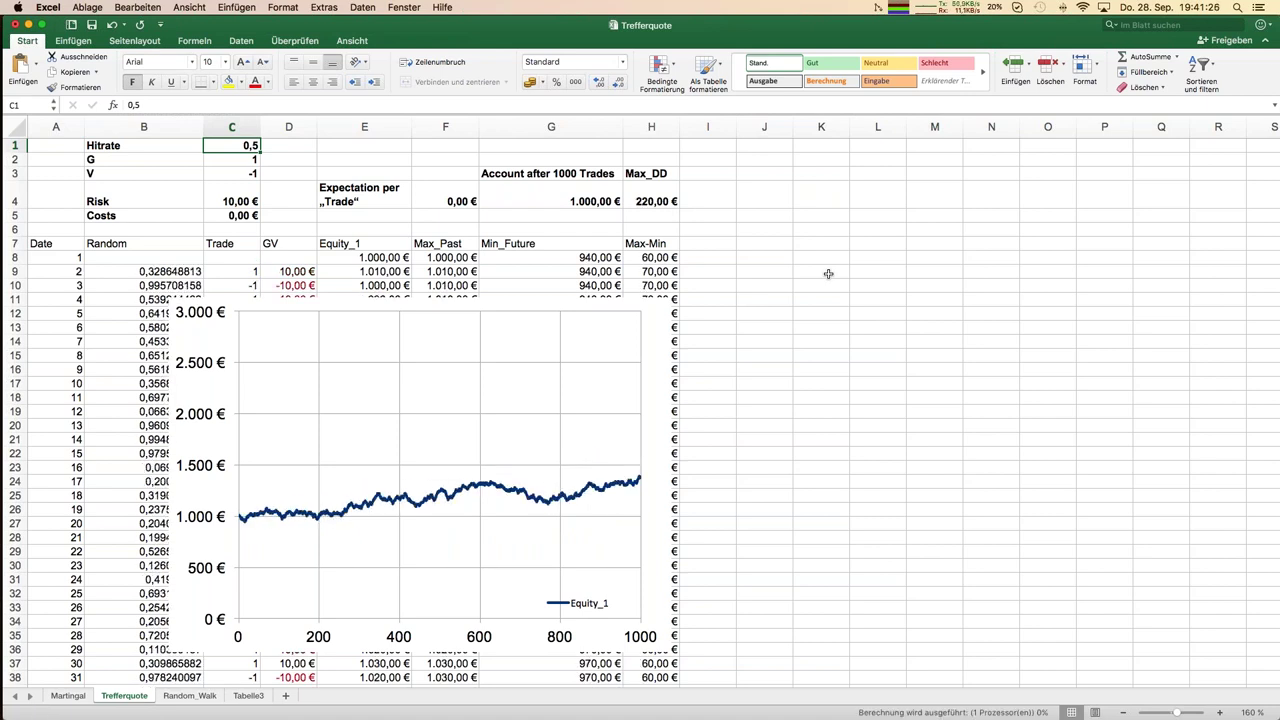
{"action": "key", "text": "F9"}
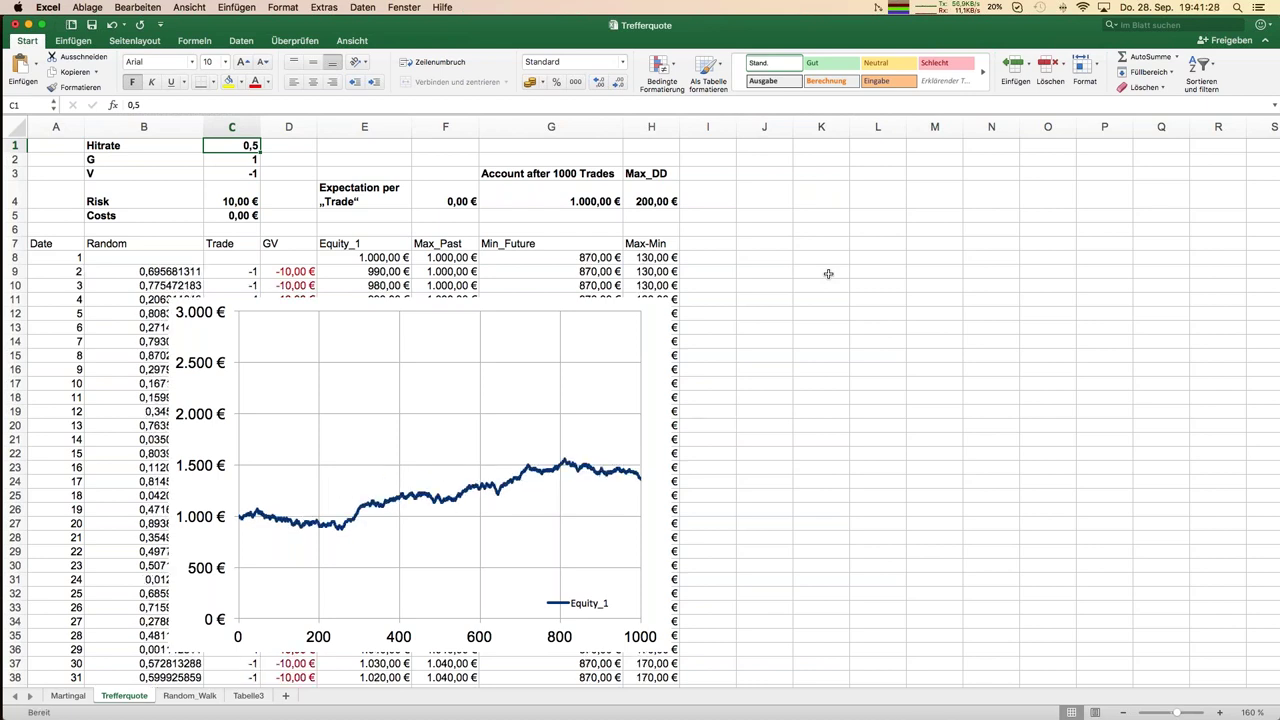
{"action": "key", "text": "F9"}
{"action": "key", "text": "F9"}
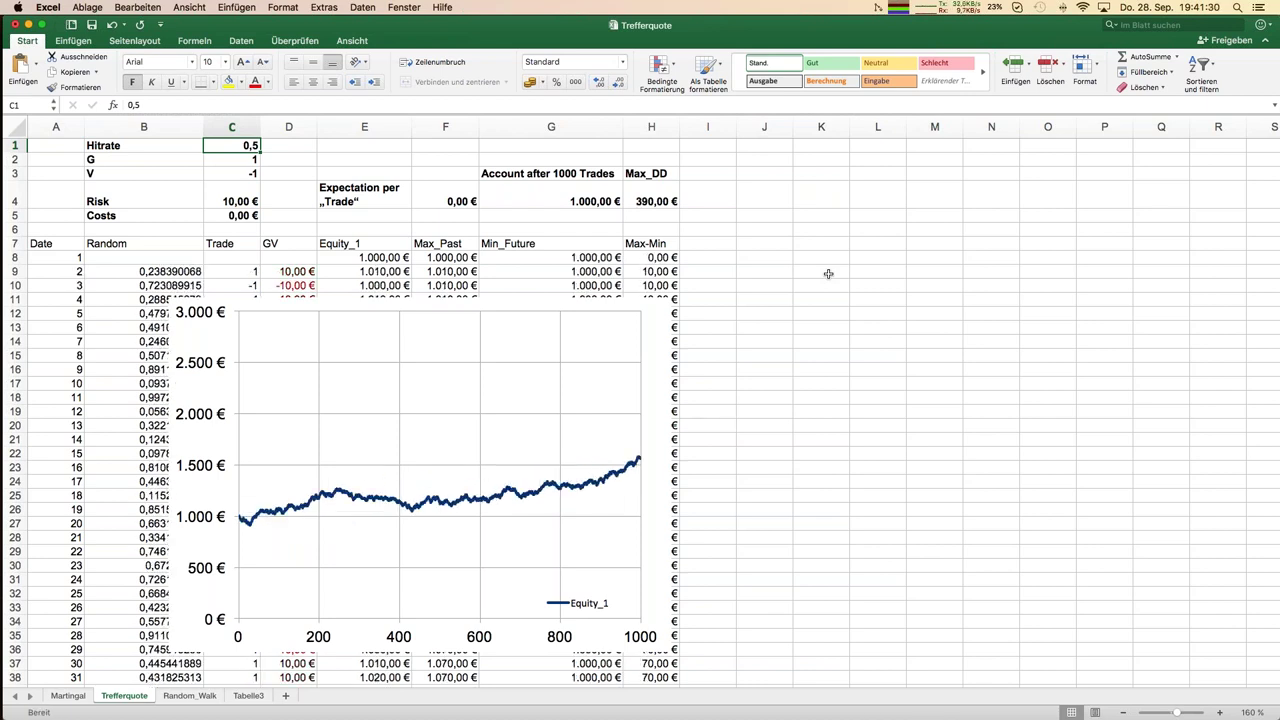
{"action": "key", "text": "F9"}
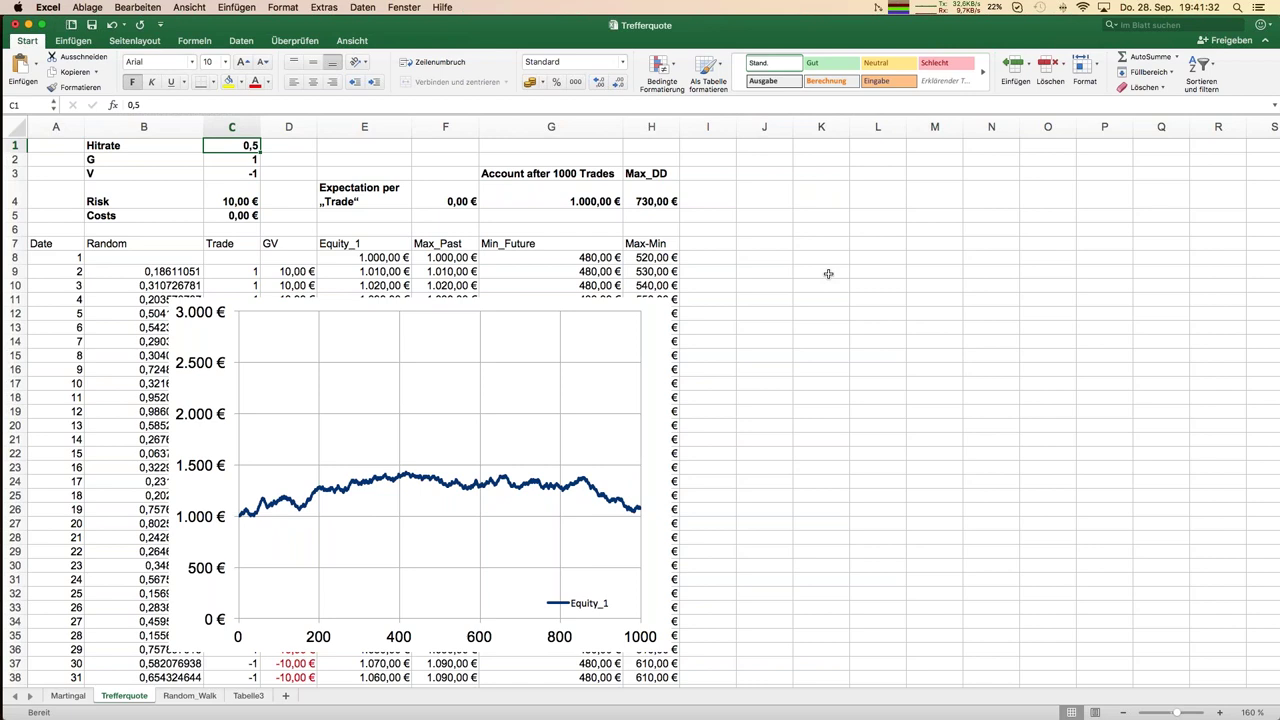
{"action": "key", "text": "F9"}
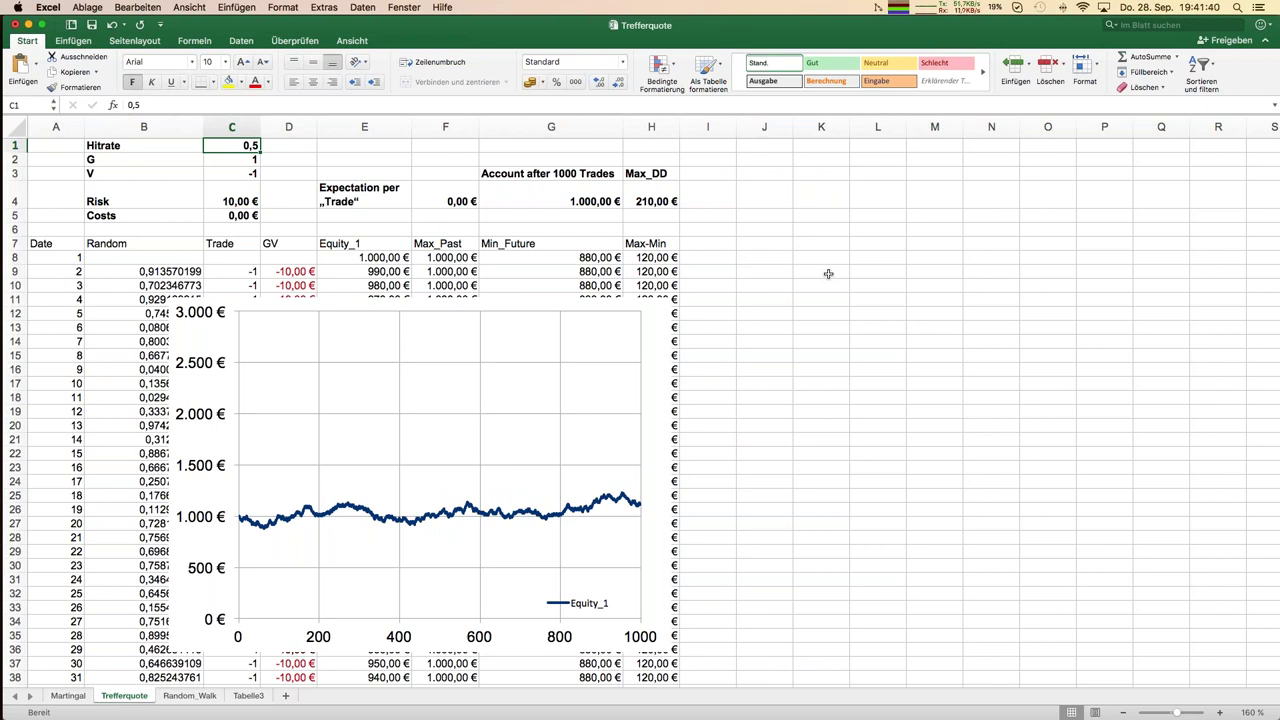
Step: Set the Hitrate in C1 to 0,1 and the gain factor G in C2 to 9
{"action": "type", "text": "0,1"}
{"action": "key", "text": "Return"}
{"action": "type", "text": "1"}
{"action": "key", "text": "Return"}
{"action": "key", "text": "Up"}
{"action": "type", "text": "9"}
{"action": "key", "text": "Return"}
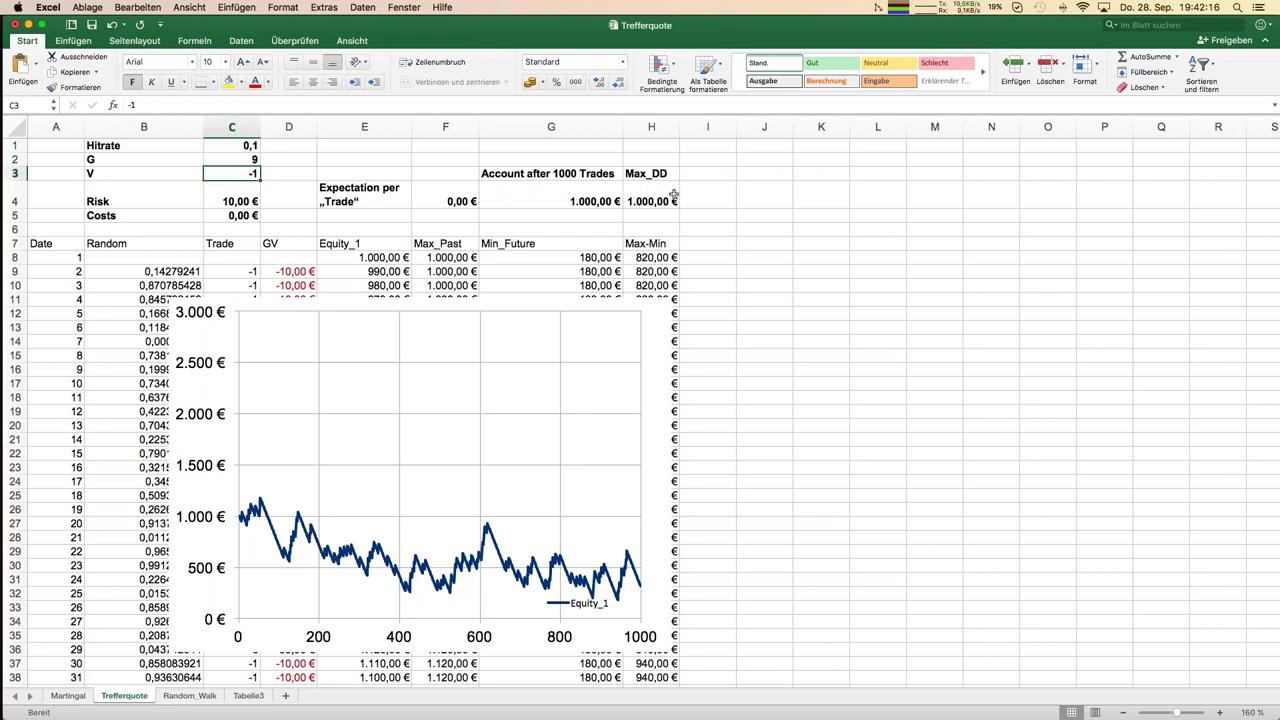
Step: Recalculate the random trades repeatedly with Hitrate 0,1 and G 9 to examine how strongly the equity curve fluctuates
{"action": "key", "text": "F9"}
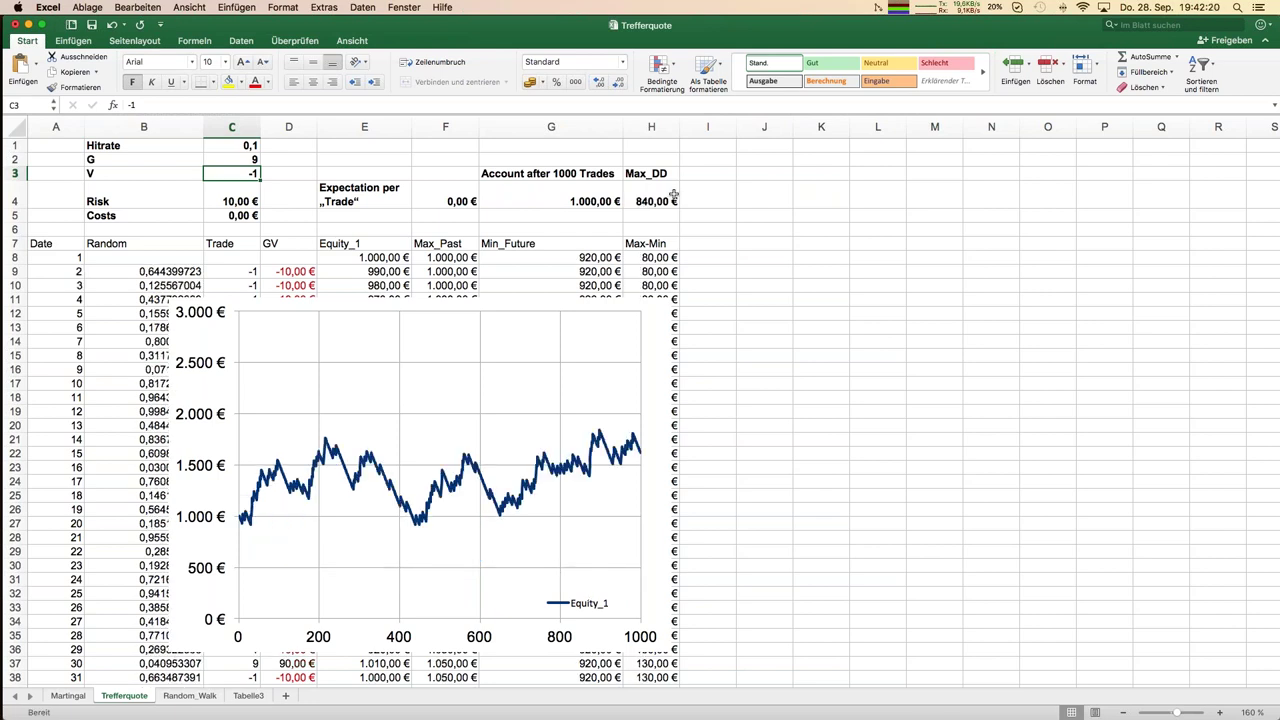
{"action": "key", "text": "F9"}
{"action": "key", "text": "F9"}
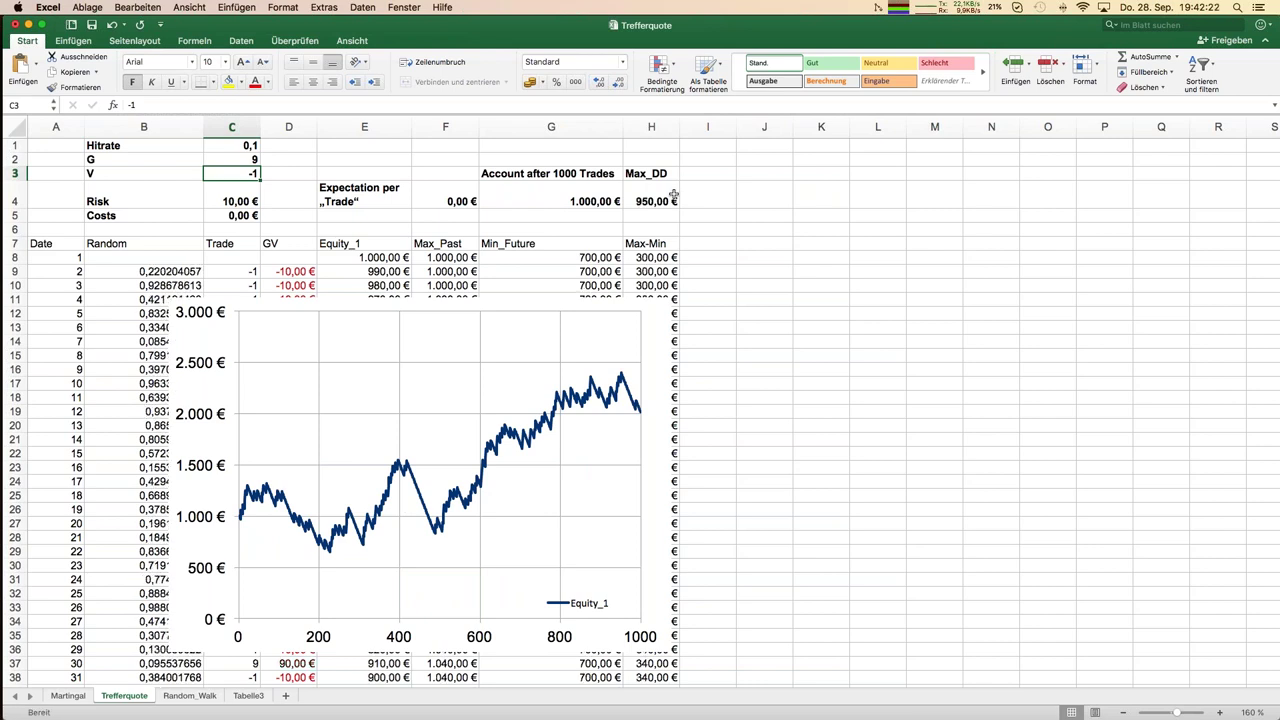
{"action": "key", "text": "F9"}
{"action": "key", "text": "F9"}
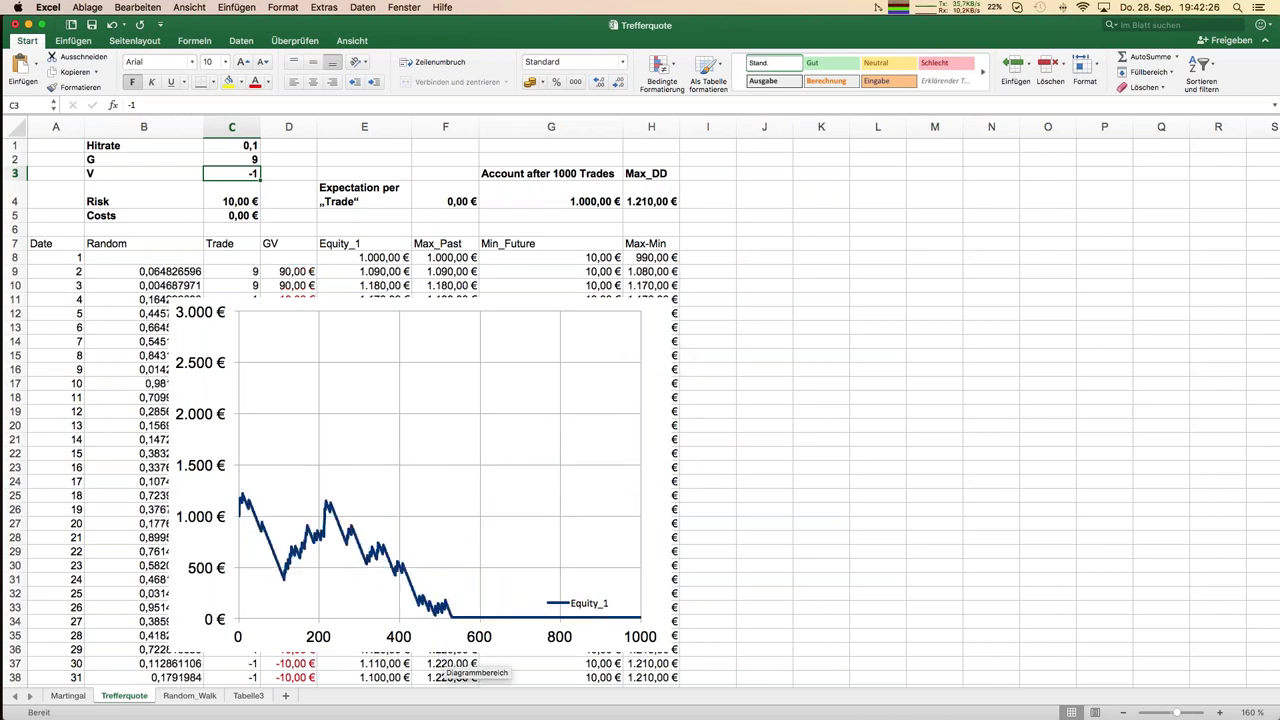
{"action": "key", "text": "F9"}
{"action": "key", "text": "F9"}
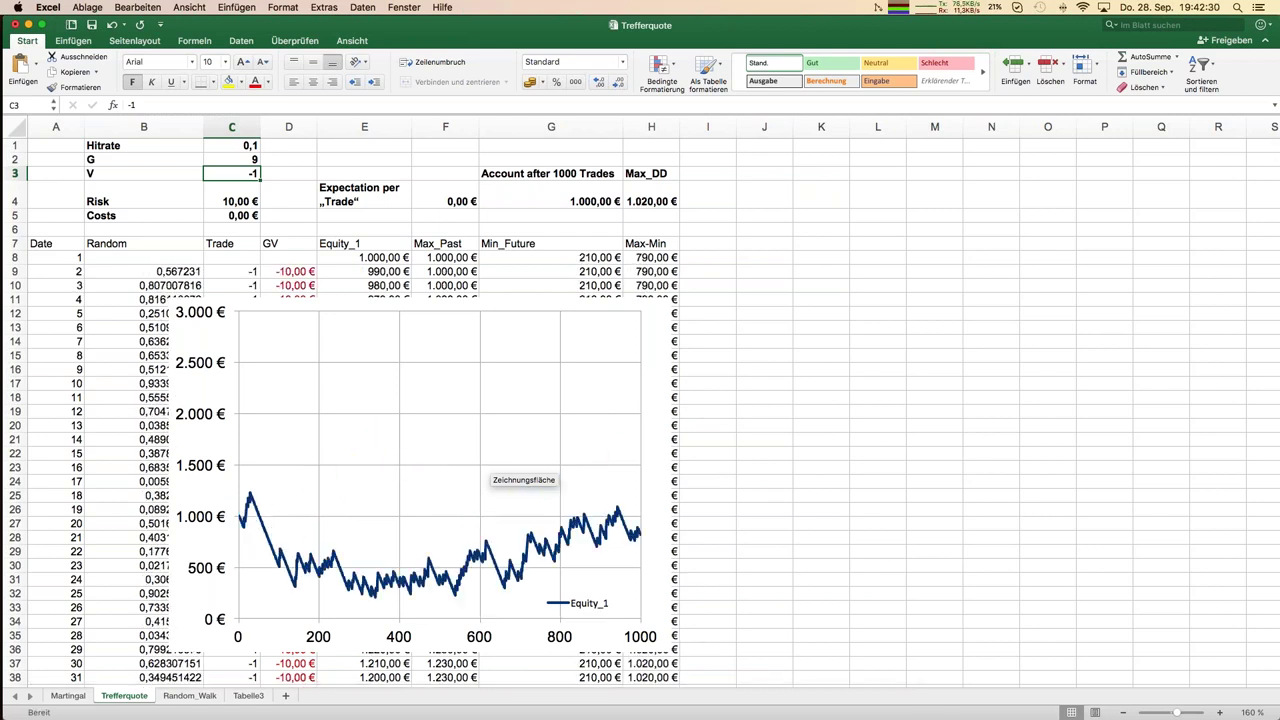
{"action": "key", "text": "F9"}
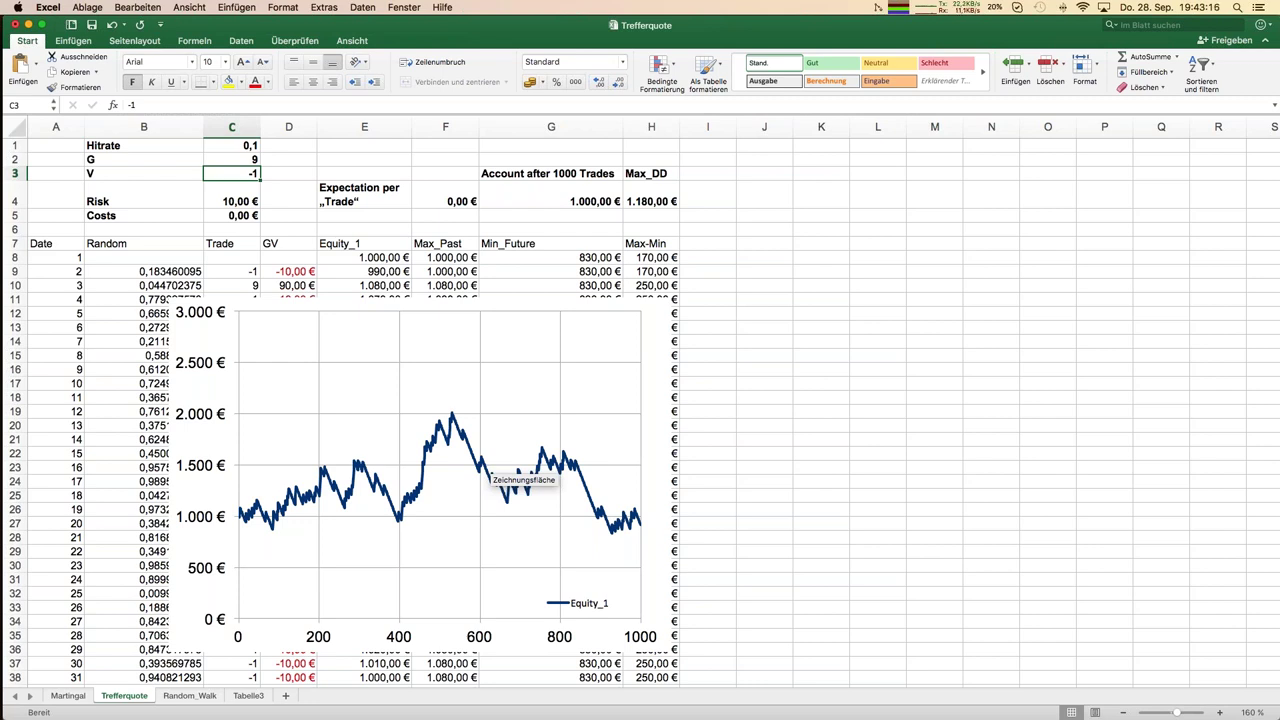
Step: Set the Hitrate in C1 to 0,11
{"action": "key", "text": "Up"}
{"action": "key", "text": "Up"}
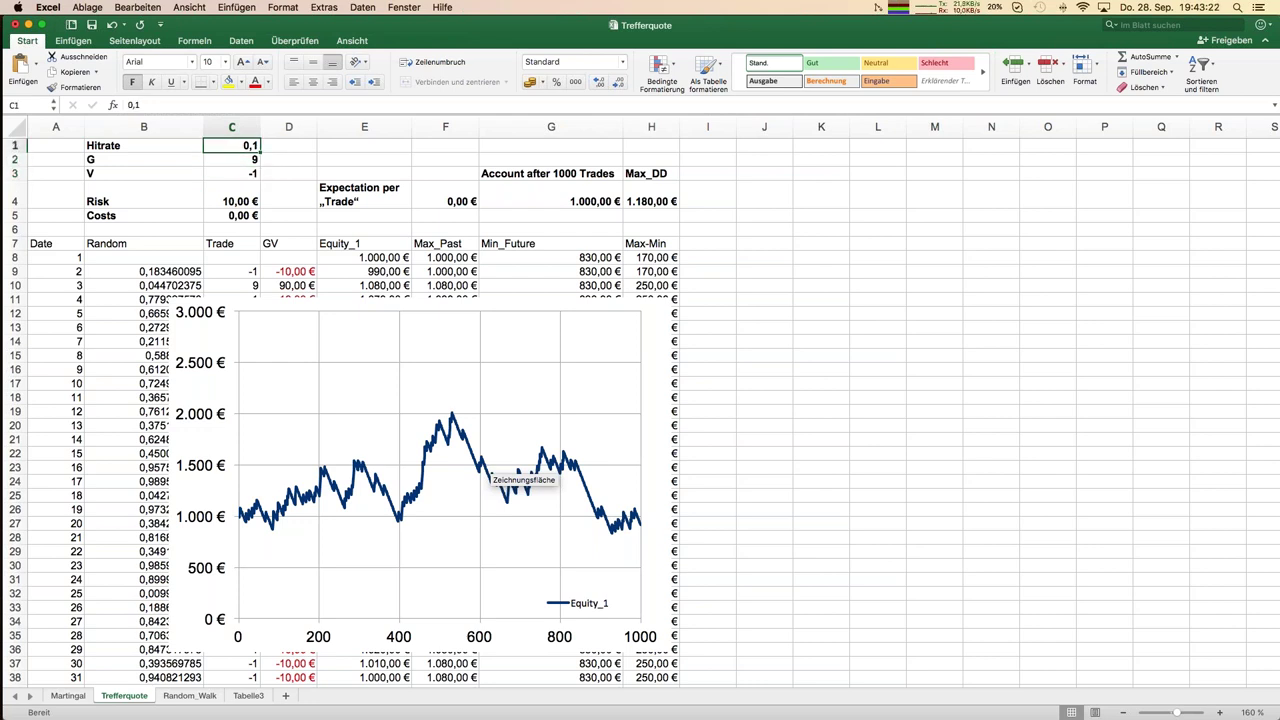
{"action": "type", "text": "0,11"}
{"action": "key", "text": "Return"}
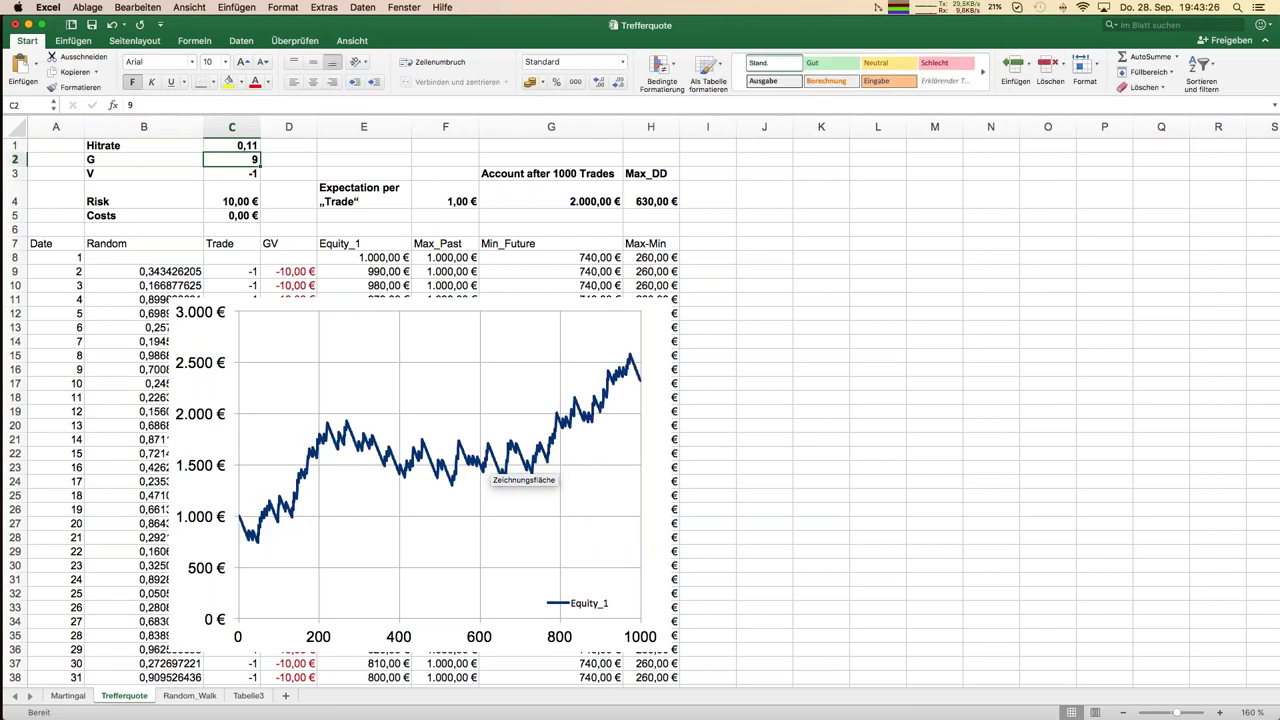
Step: Examine the Risk input in C4 and the formulas for Expectation per Trade in F4 and Account after 1000 Trades in G4
{"action": "key", "text": "Up"}
{"action": "key", "text": "Down"}
{"action": "key", "text": "Down"}
{"action": "key", "text": "Down"}
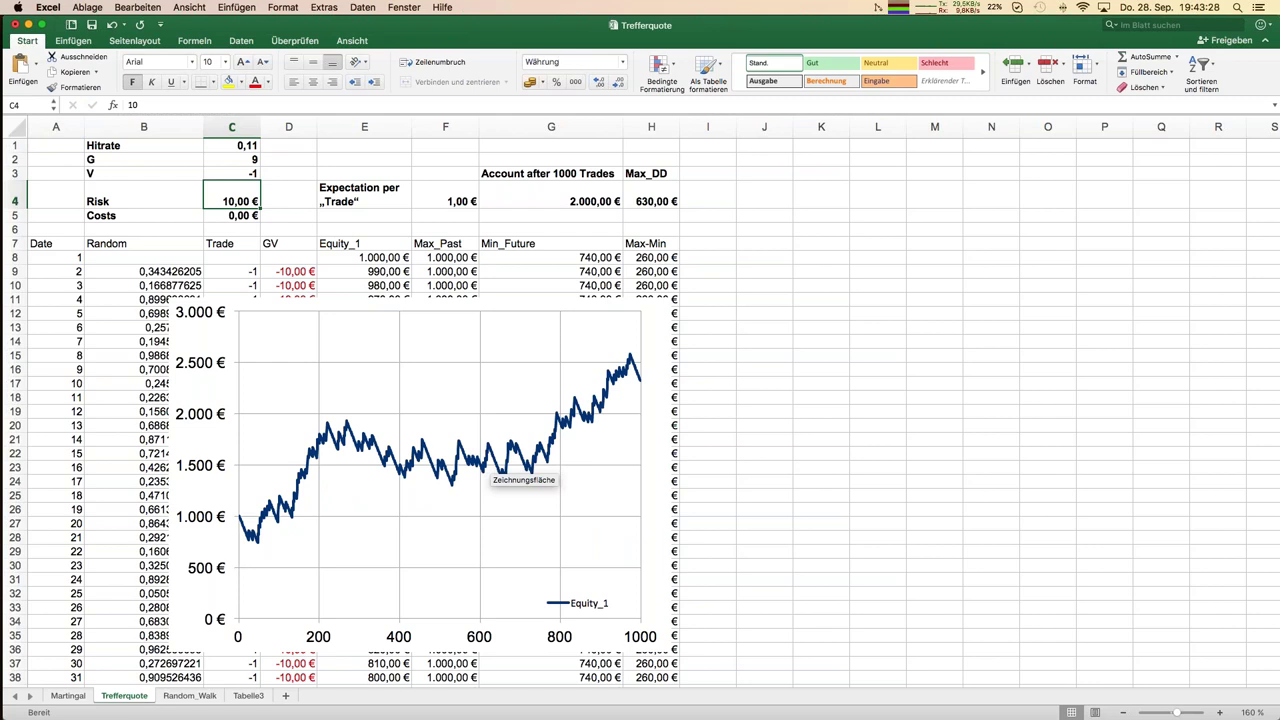
{"action": "key", "text": "Up"}
{"action": "key", "text": "Down"}
{"action": "key", "text": "Right"}
{"action": "key", "text": "Right"}
{"action": "key", "text": "Right"}
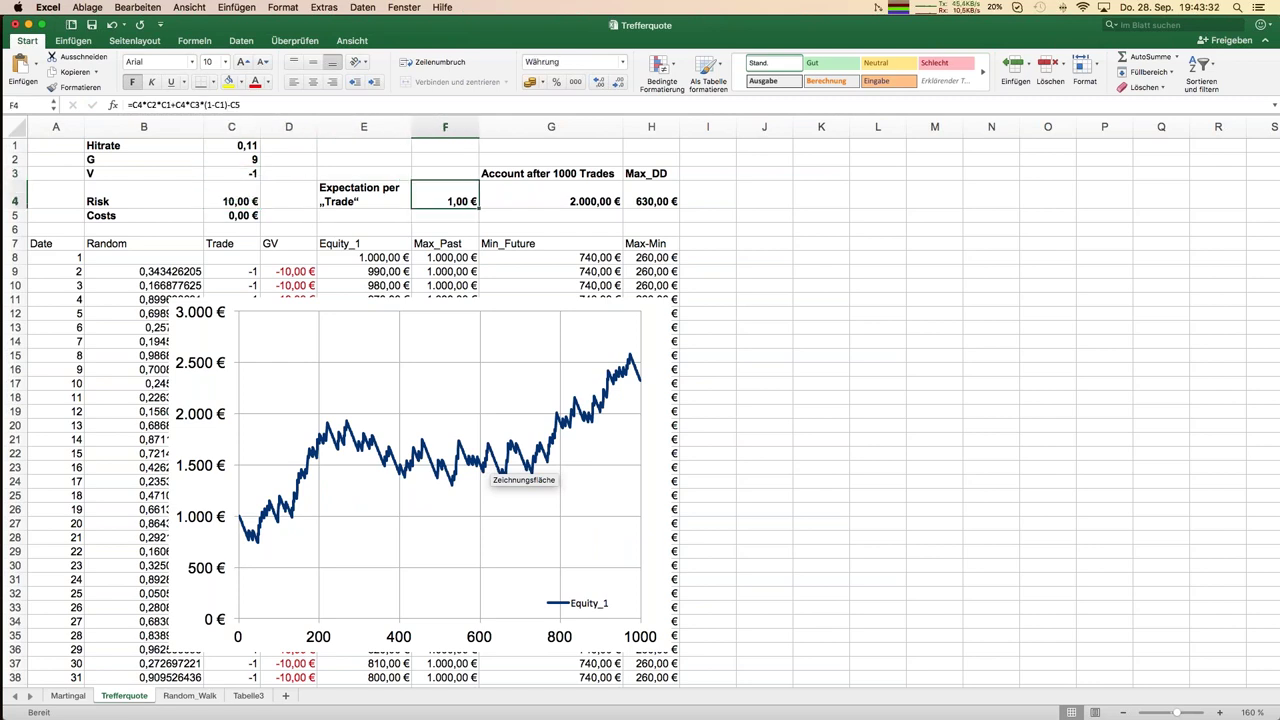
{"action": "key", "text": "Right"}
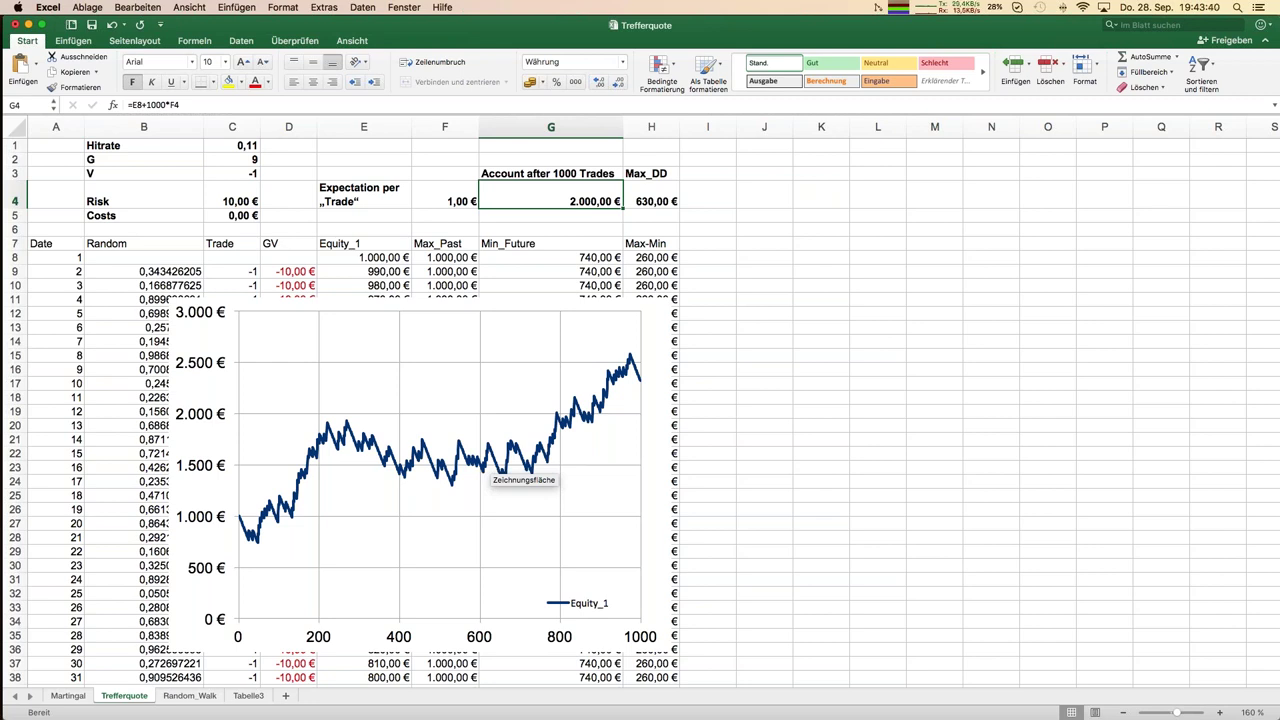
Step: Recalculate the random trades several times at a Hitrate of 0,11 to compare equity curves with the expected account value
{"action": "key", "text": "F9"}
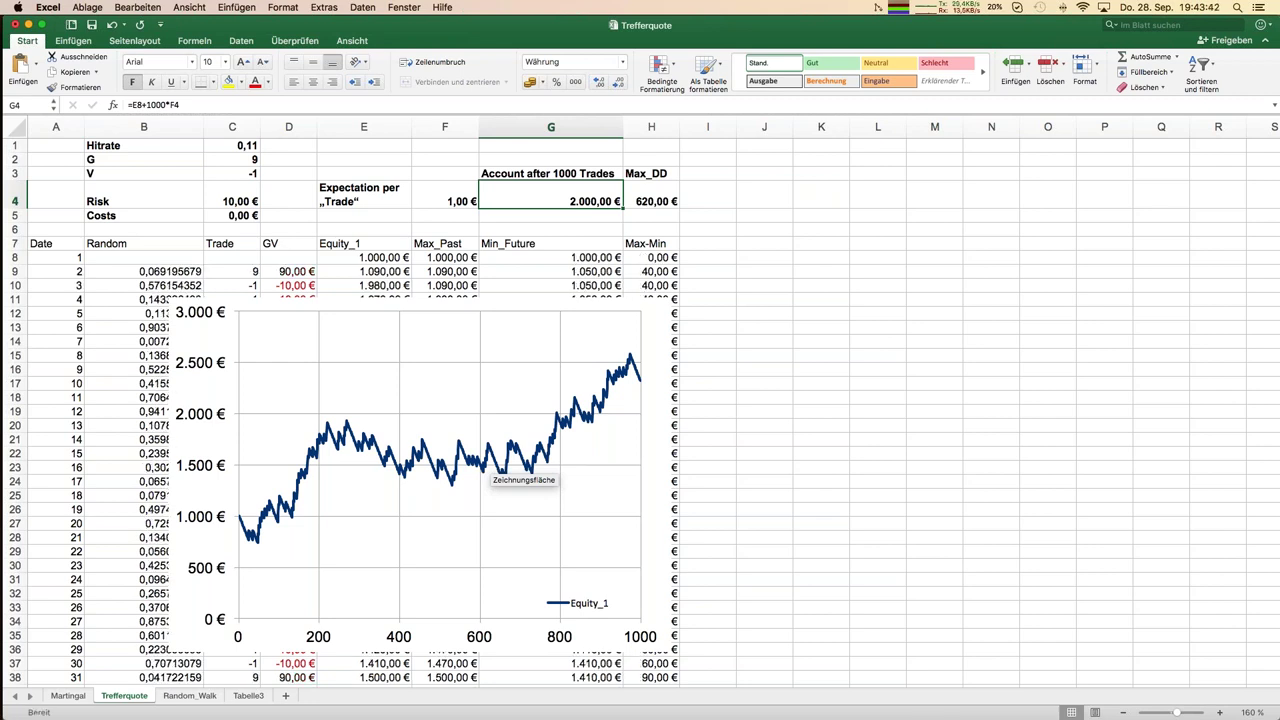
{"action": "key", "text": "F9"}
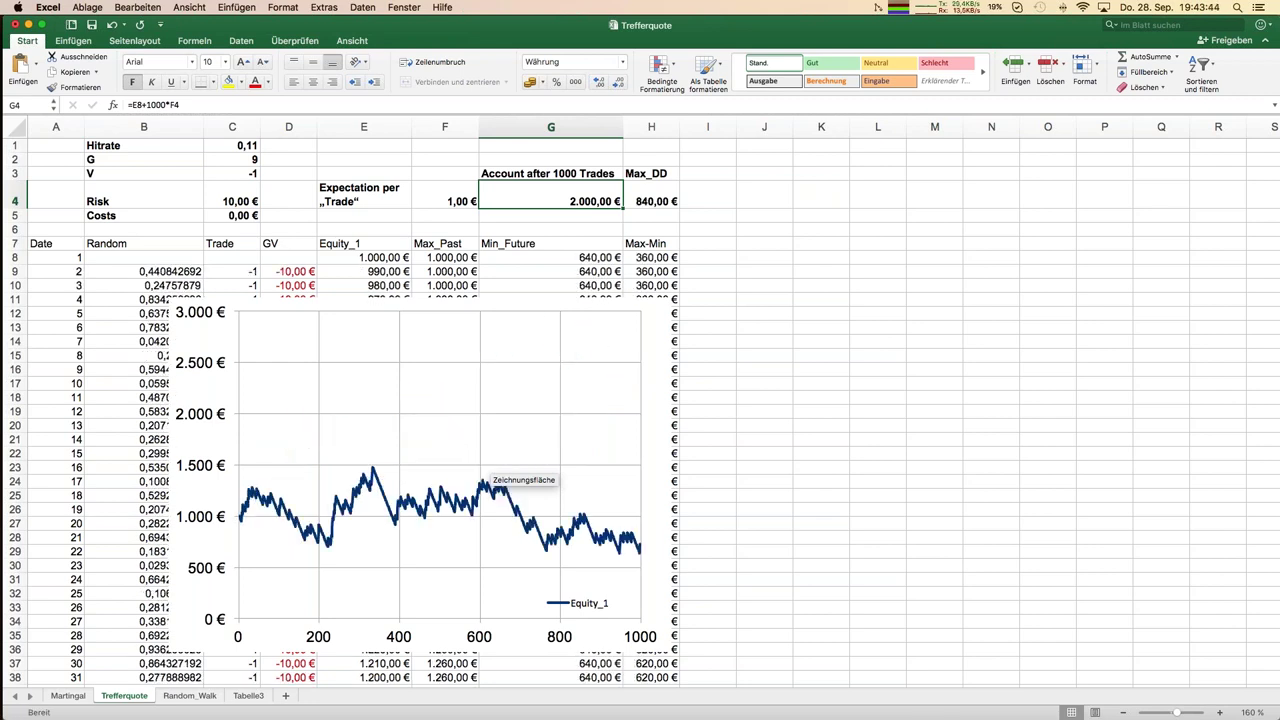
{"action": "key", "text": "F9"}
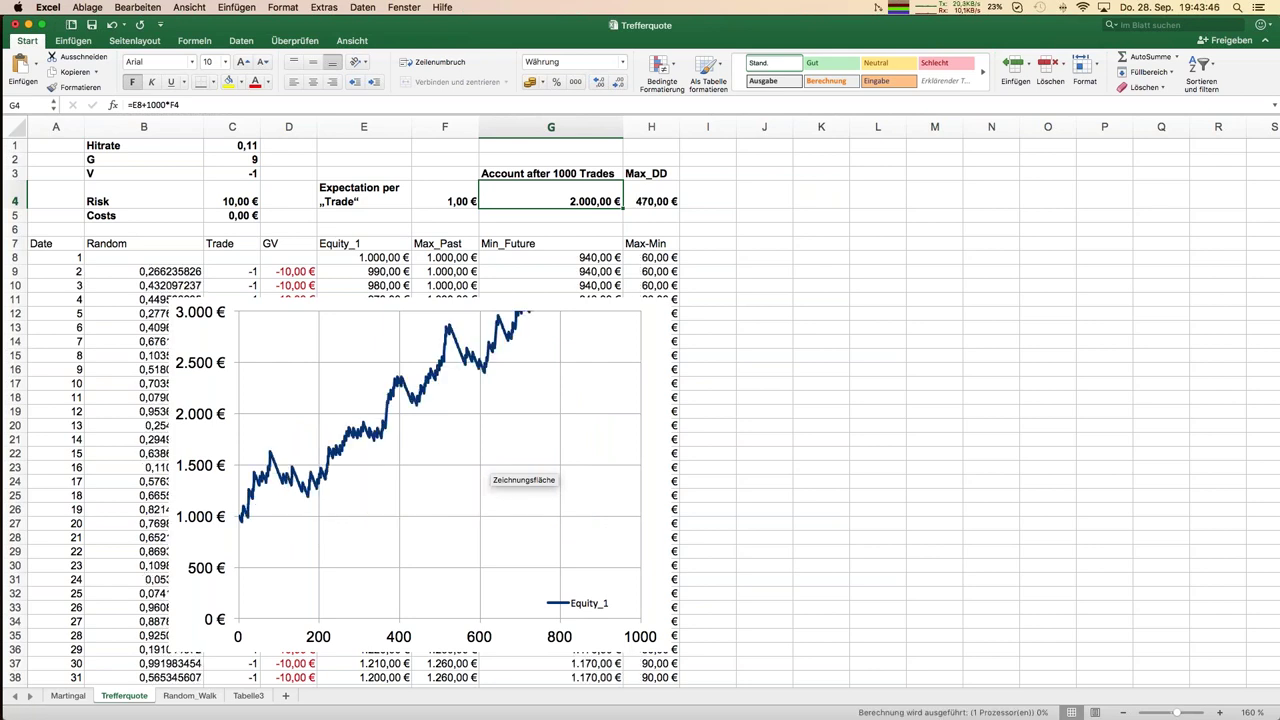
{"action": "key", "text": "F9"}
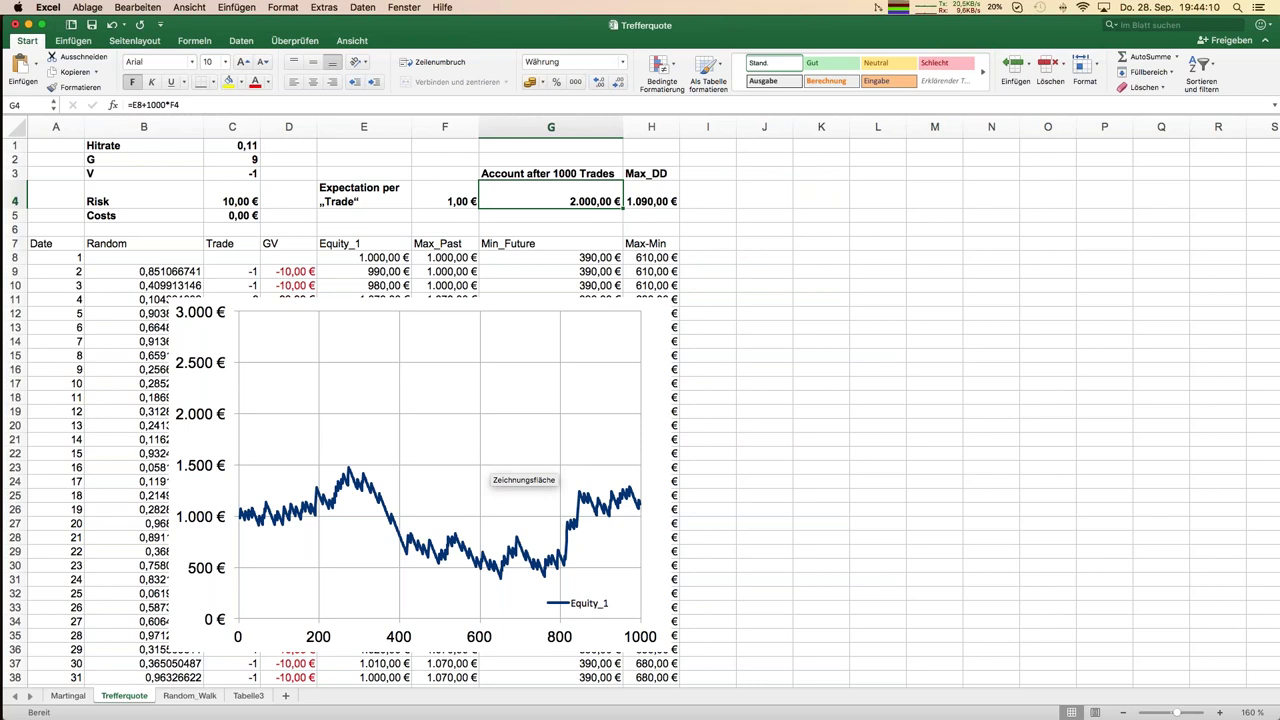
Step: Switch from the Trefferquote workbook to the LibreOffice presentation slide about the "tale" of a good RRR
{"action": "mouse_move", "coordinate": [2, 362]}
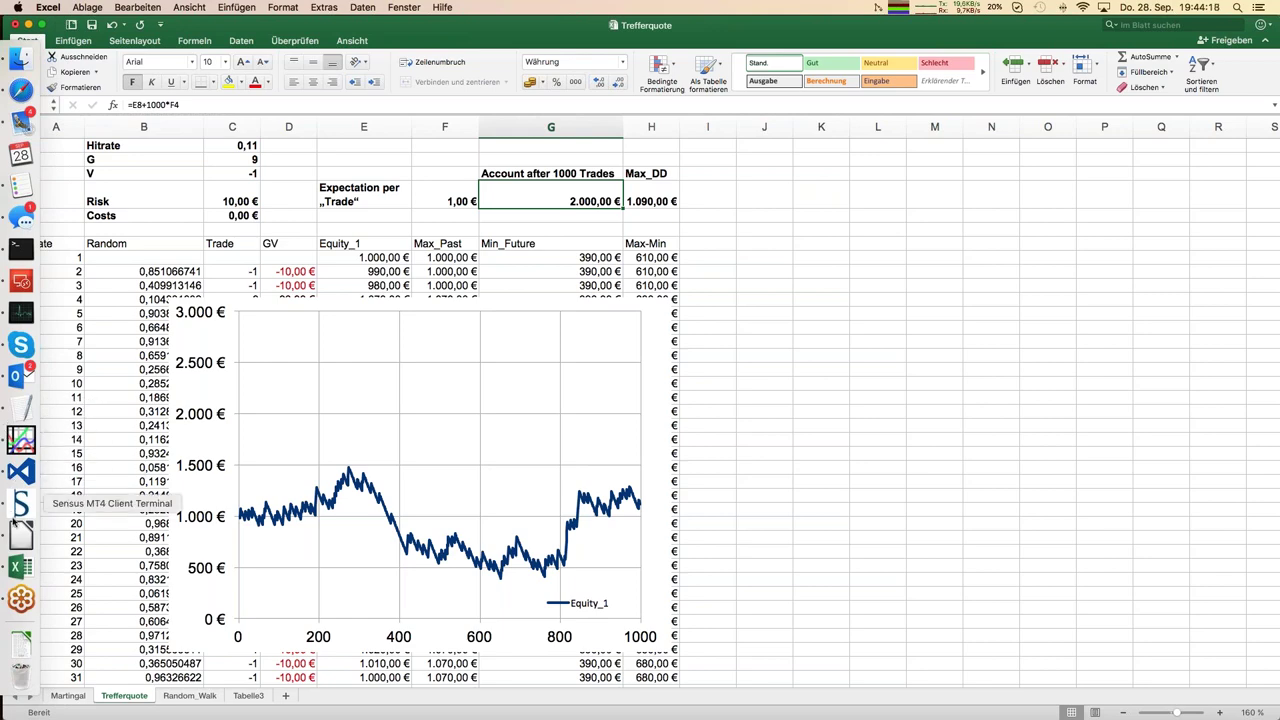
{"action": "left_click", "coordinate": [24, 537]}
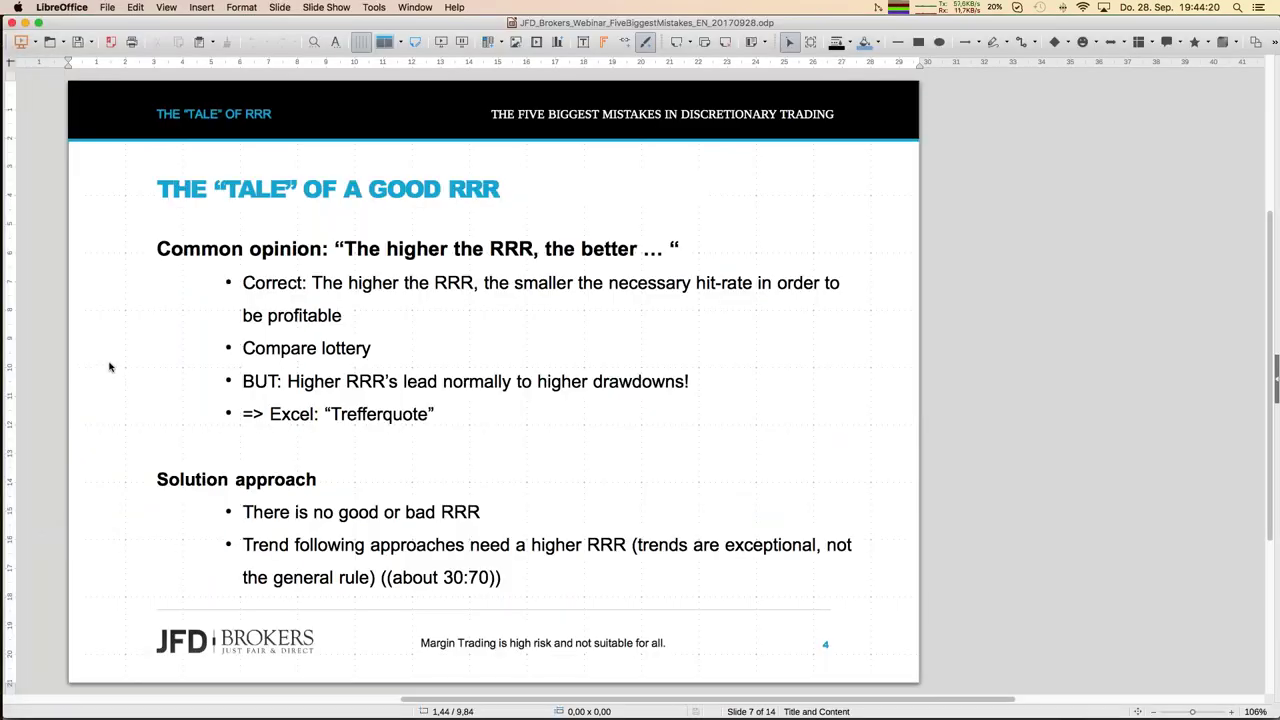
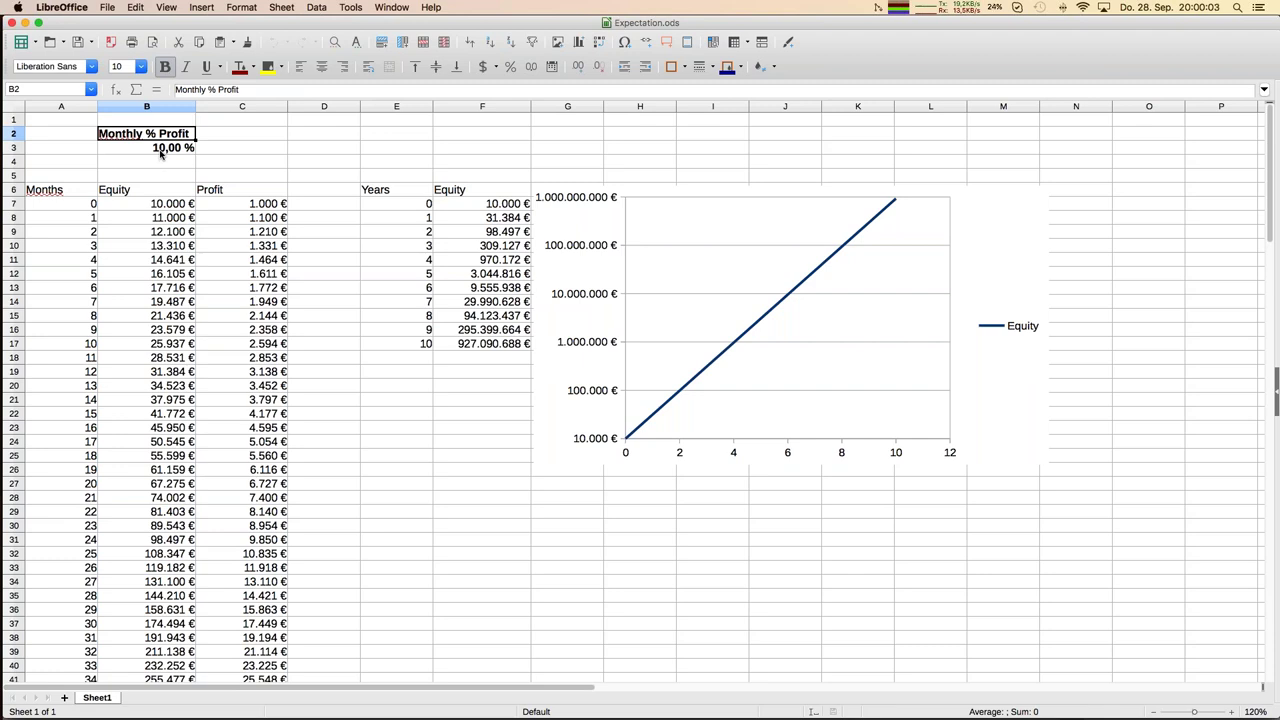
Step: Set the Monthly % Profit in B3 of Expectation.ods to 2%
{"action": "left_click", "coordinate": [172, 148]}
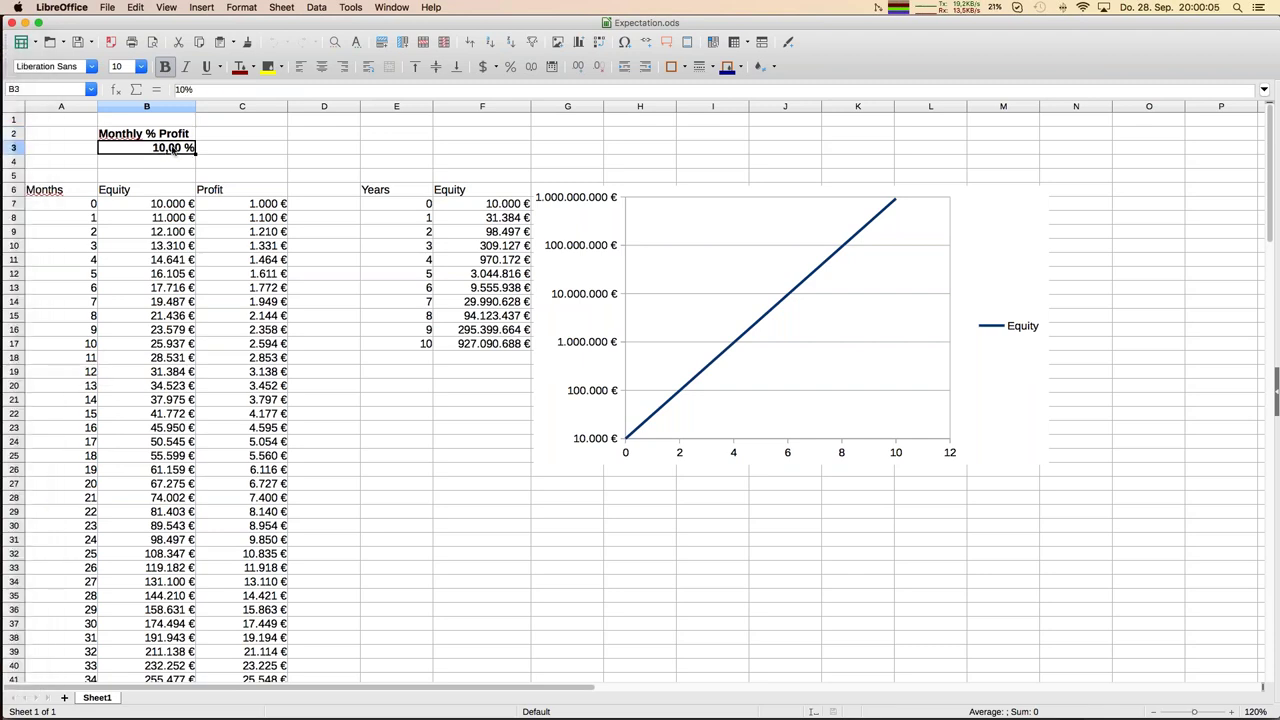
{"action": "type", "text": "2%"}
{"action": "key", "text": "Return"}
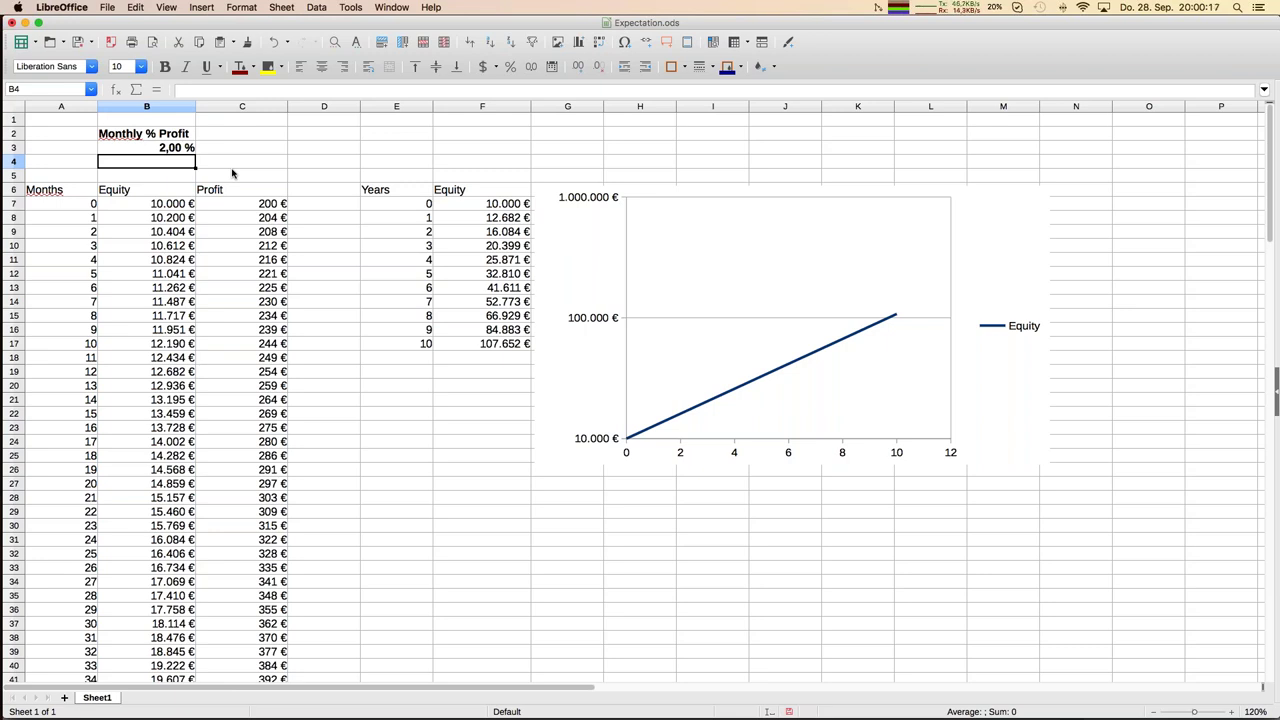
Step: Return to the presentation JFD_Brokers_Webinar_FiveBiggestMistakes_EN_20170928.odp at the slide on profits to expect with trading
{"action": "mouse_move", "coordinate": [3, 313]}
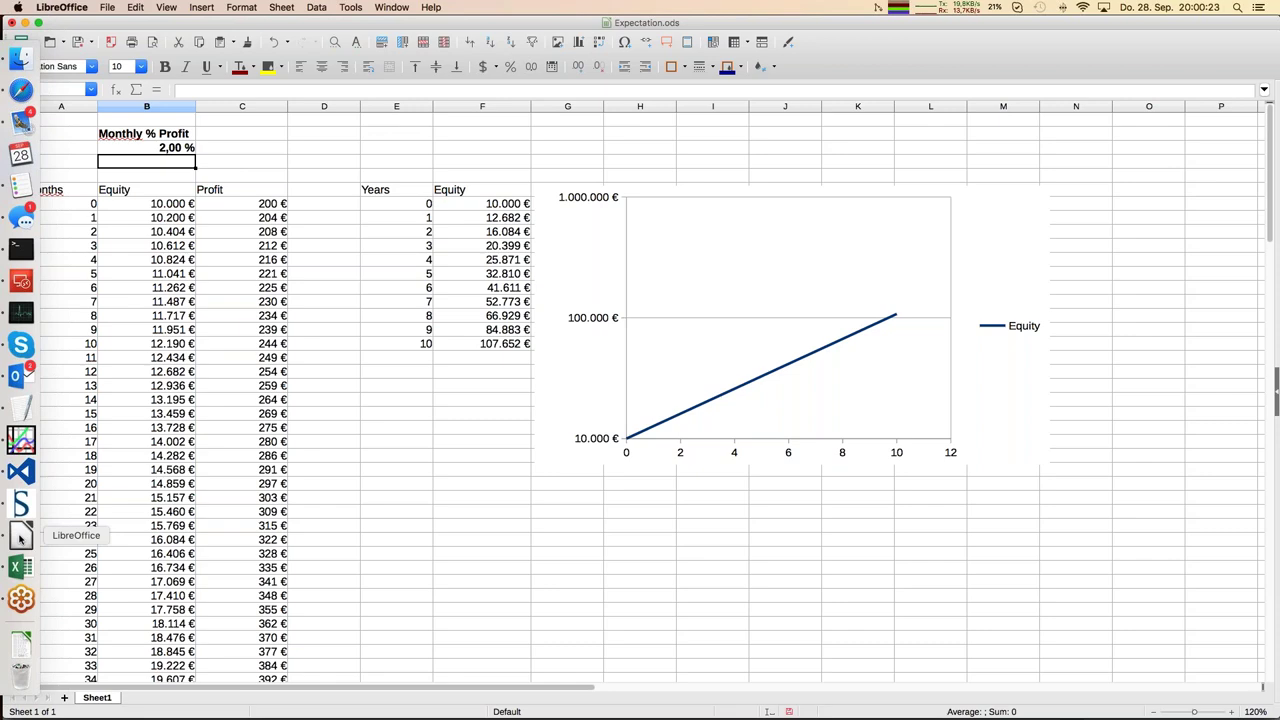
{"action": "left_click", "coordinate": [391, 7]}
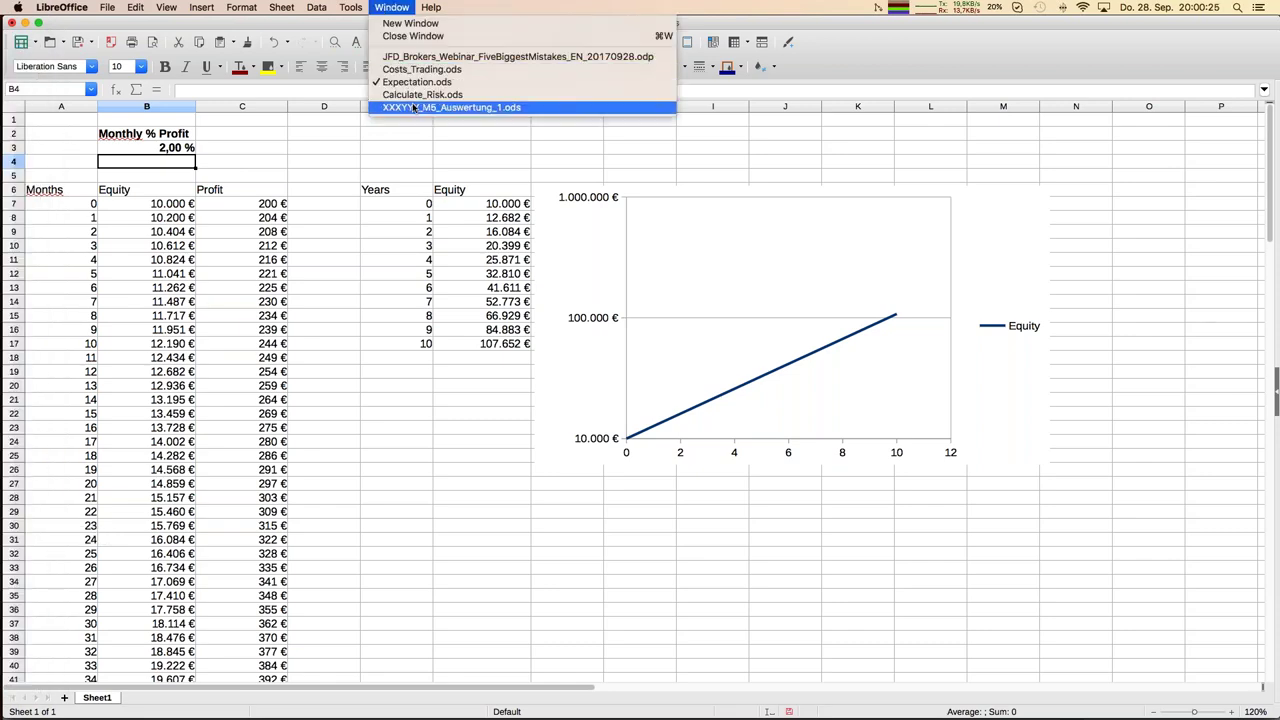
{"action": "left_click", "coordinate": [413, 57]}
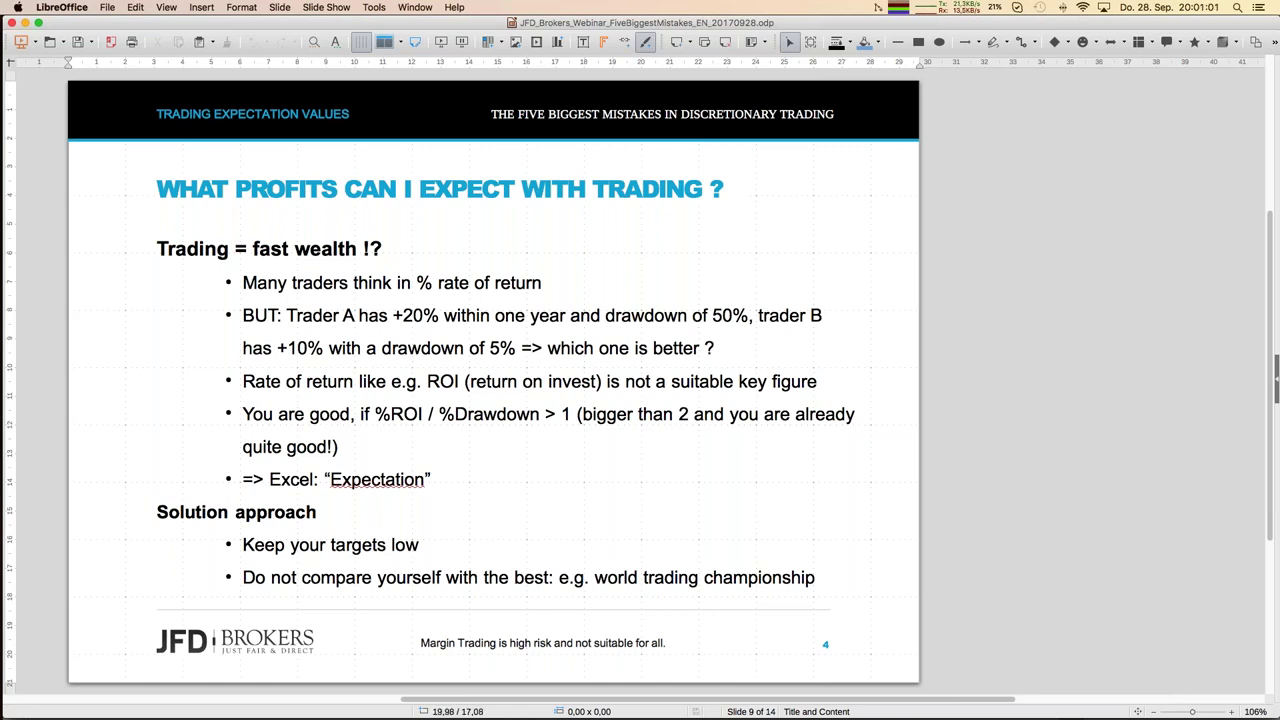
Step: Switch to the Safari browser and show the World Cup Trading Championships Standings page
{"action": "left_click", "coordinate": [21, 90]}
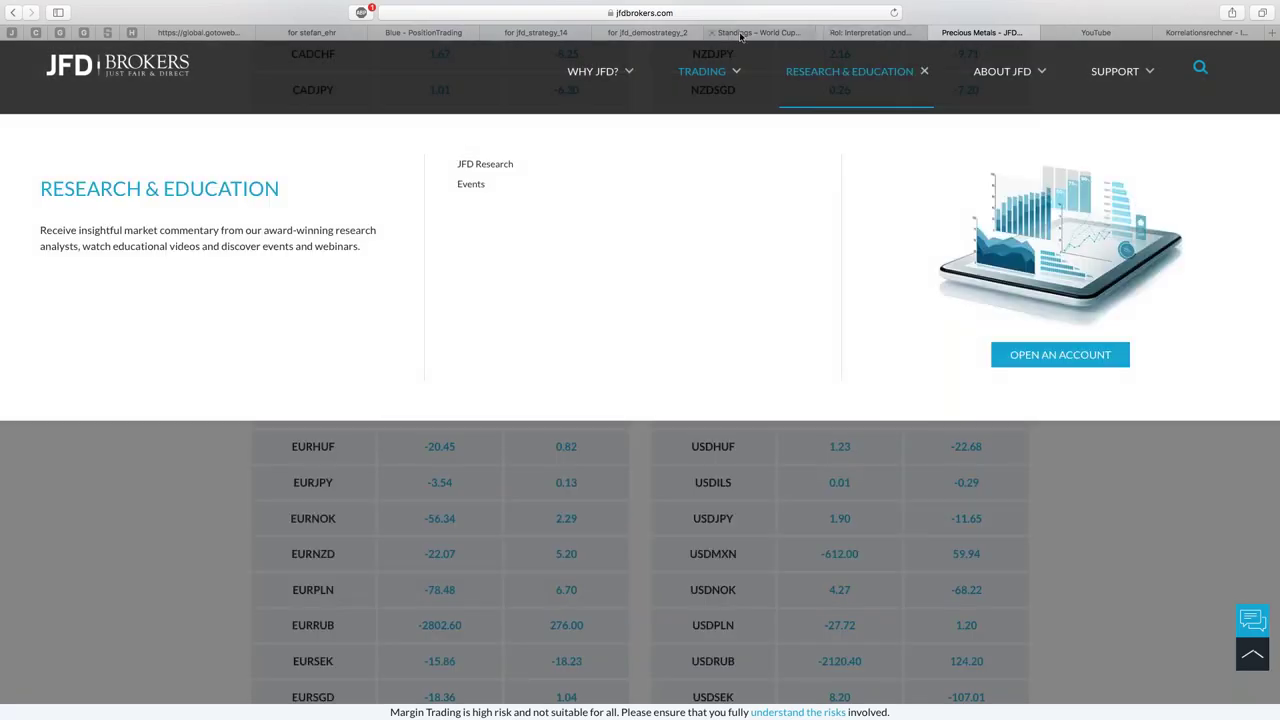
{"action": "left_click", "coordinate": [740, 33]}
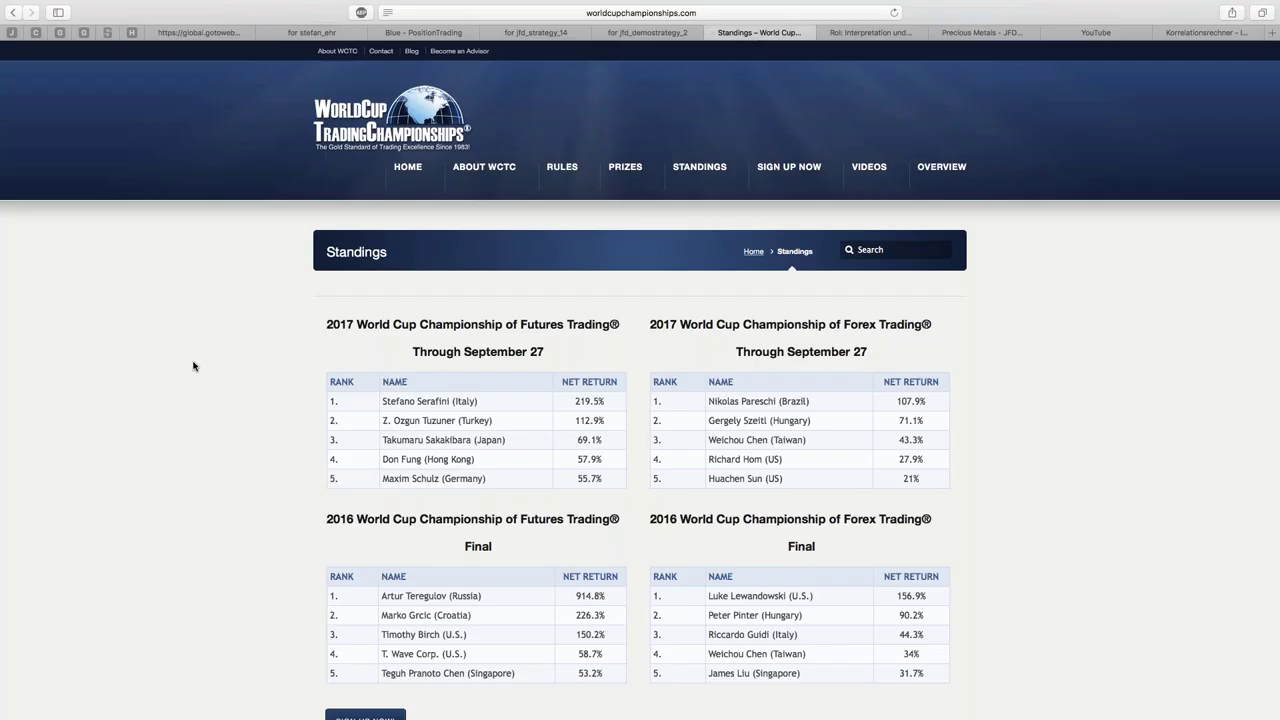